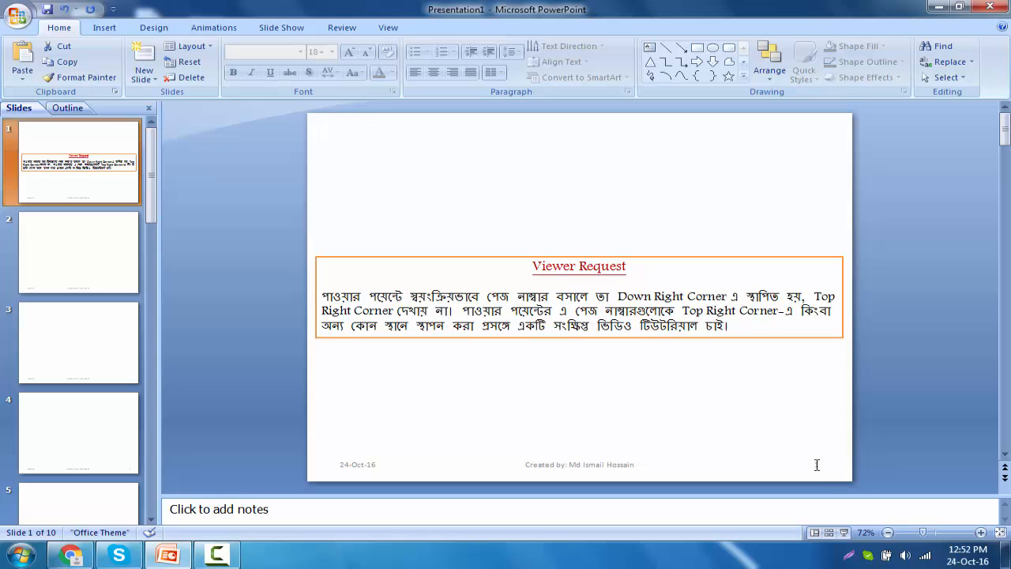
Delete the Viewer Request text box from slide 1
{"action": "left_click", "coordinate": [763, 338]}
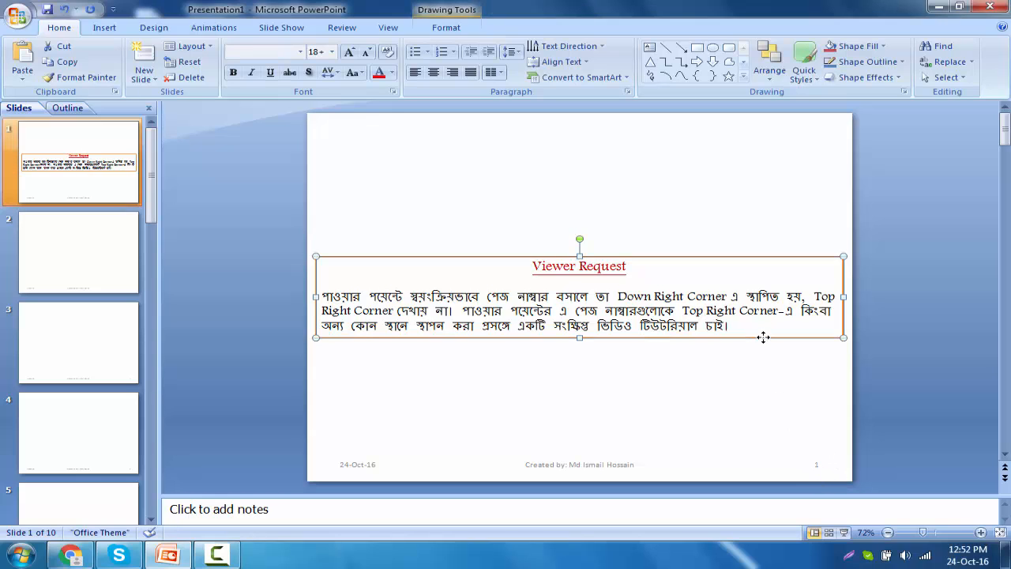
{"action": "key", "text": "Delete"}
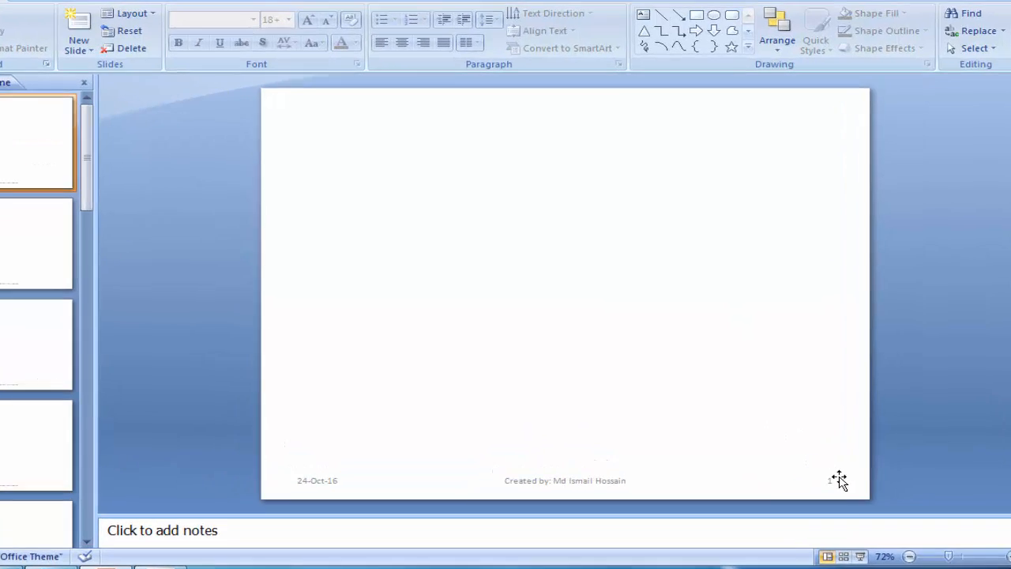
Move slide 1's number box from the bottom-right corner of the slide up to its top-right corner
{"action": "left_click", "coordinate": [833, 466]}
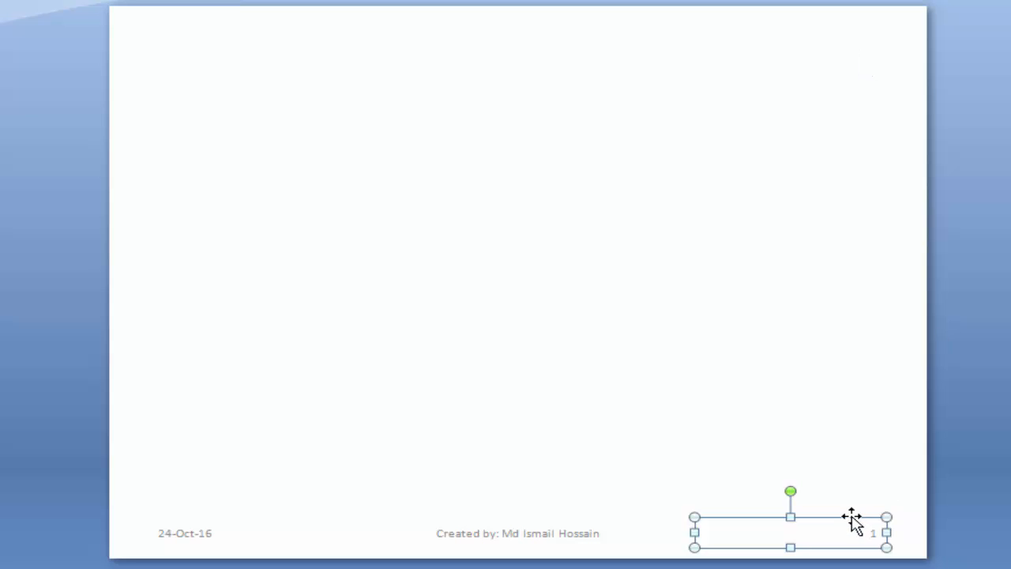
{"action": "left_click_drag", "start_coordinate": [854, 520], "coordinate": [861, 29]}
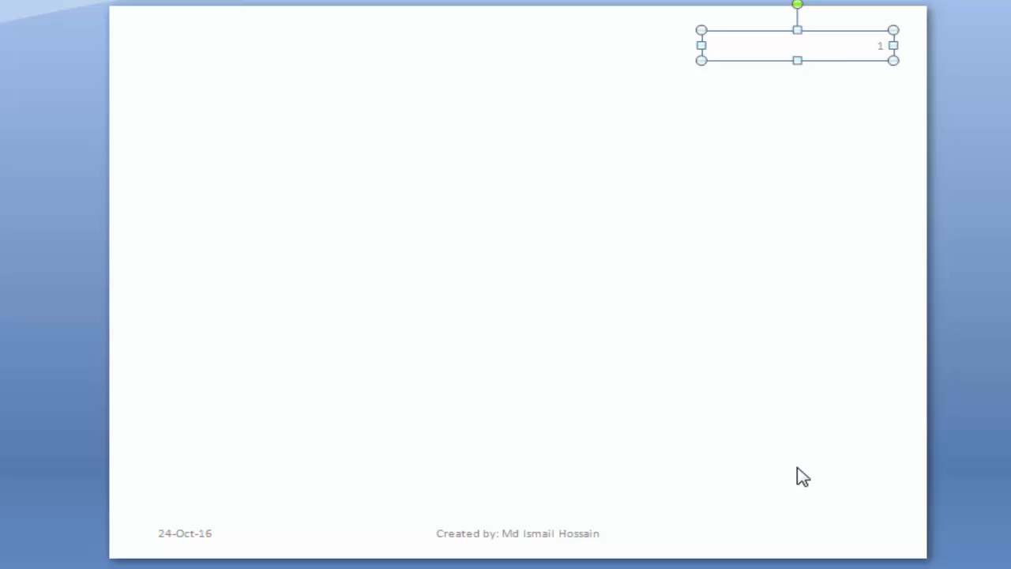
{"action": "left_click", "coordinate": [757, 336]}
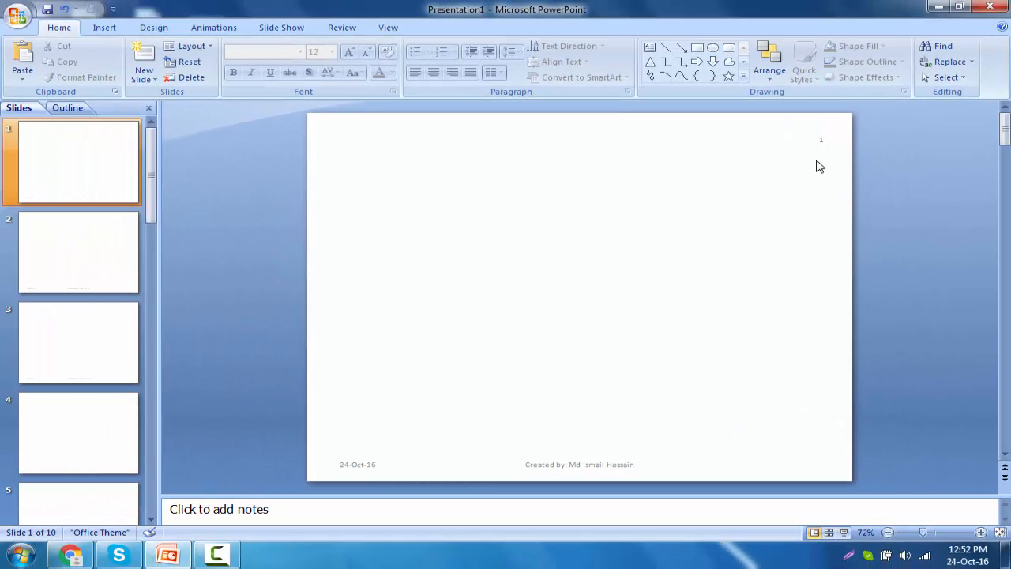
Check where the page number sits on slides 2, 3 and 4, and return to slide 1
{"action": "left_click", "coordinate": [73, 258]}
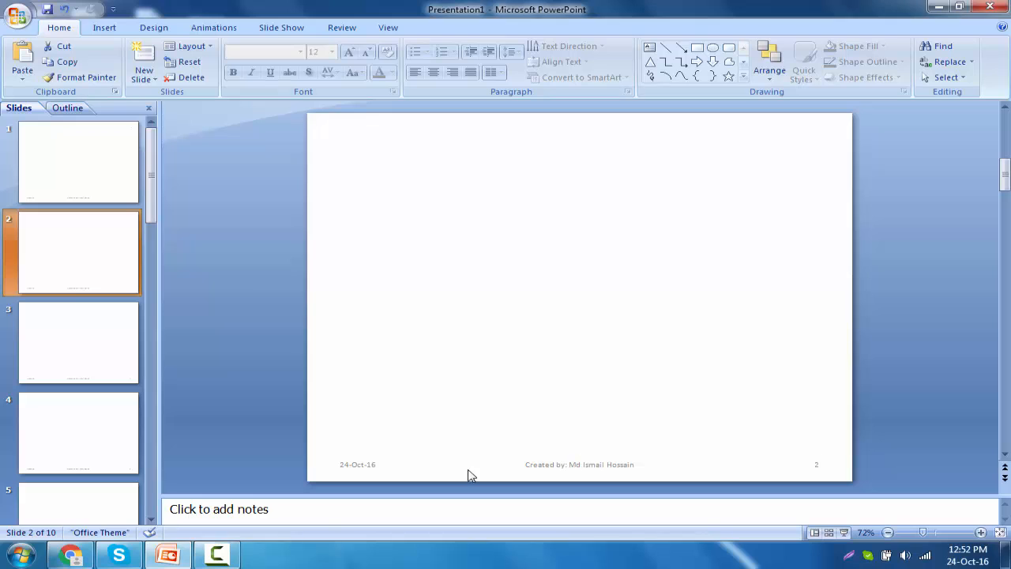
{"action": "left_click", "coordinate": [788, 474]}
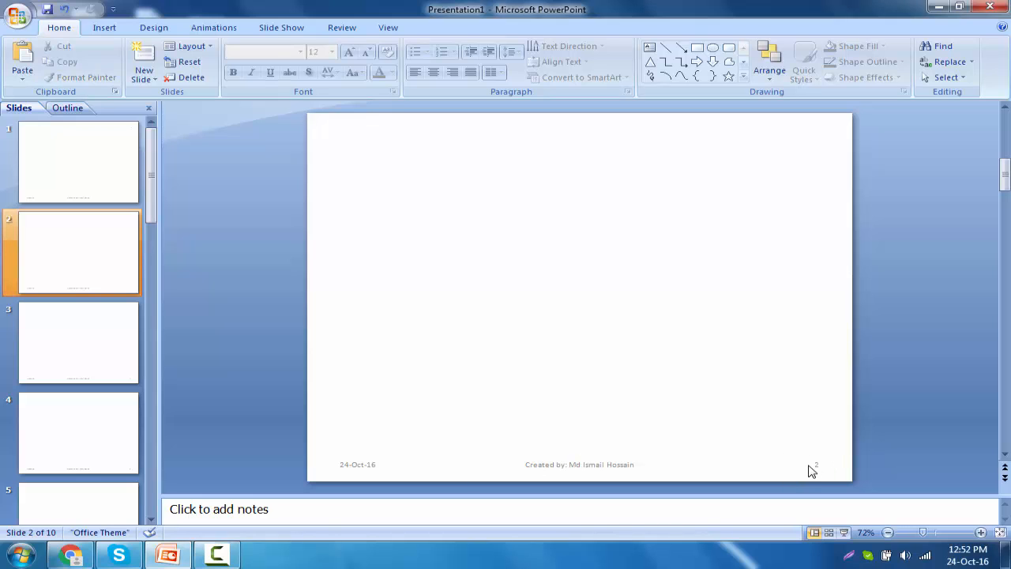
{"action": "left_click", "coordinate": [821, 458]}
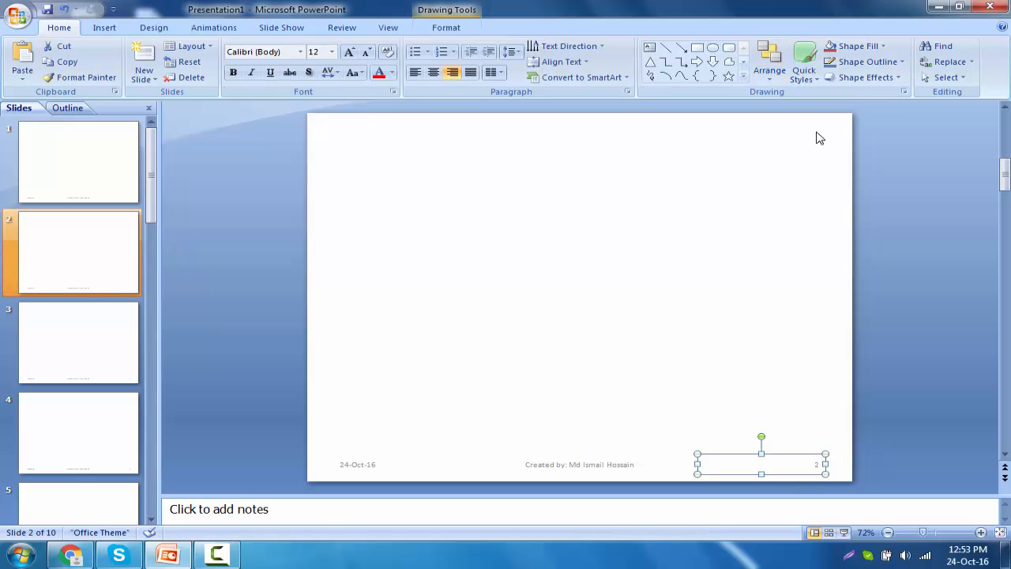
{"action": "left_click", "coordinate": [106, 345]}
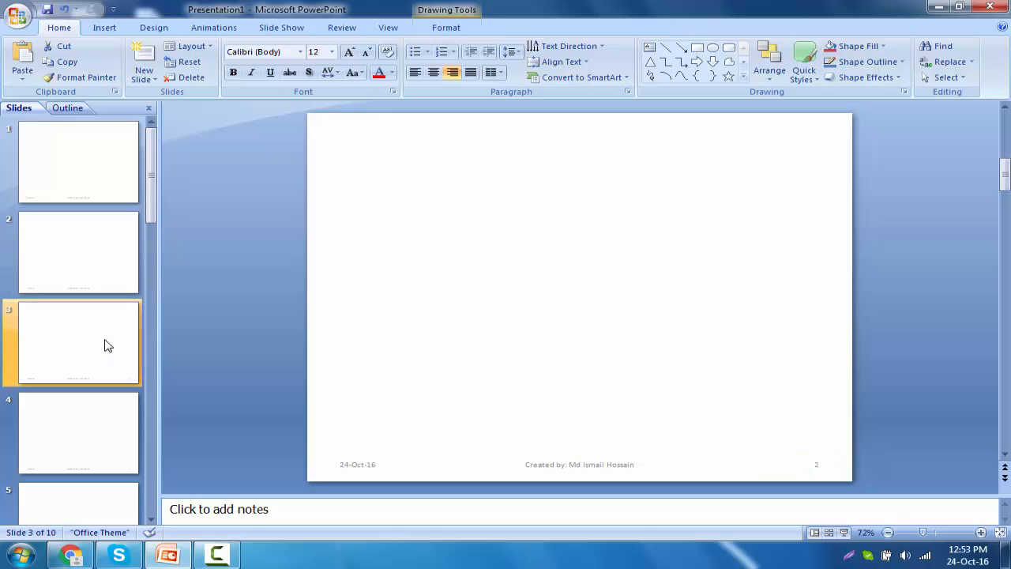
{"action": "left_click", "coordinate": [111, 444]}
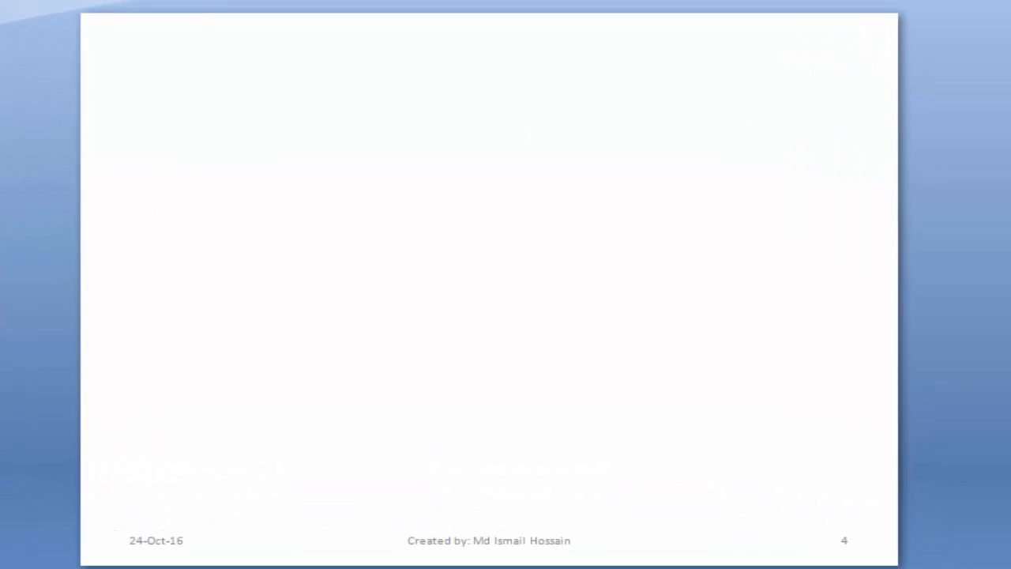
{"action": "left_click", "coordinate": [1, 71]}
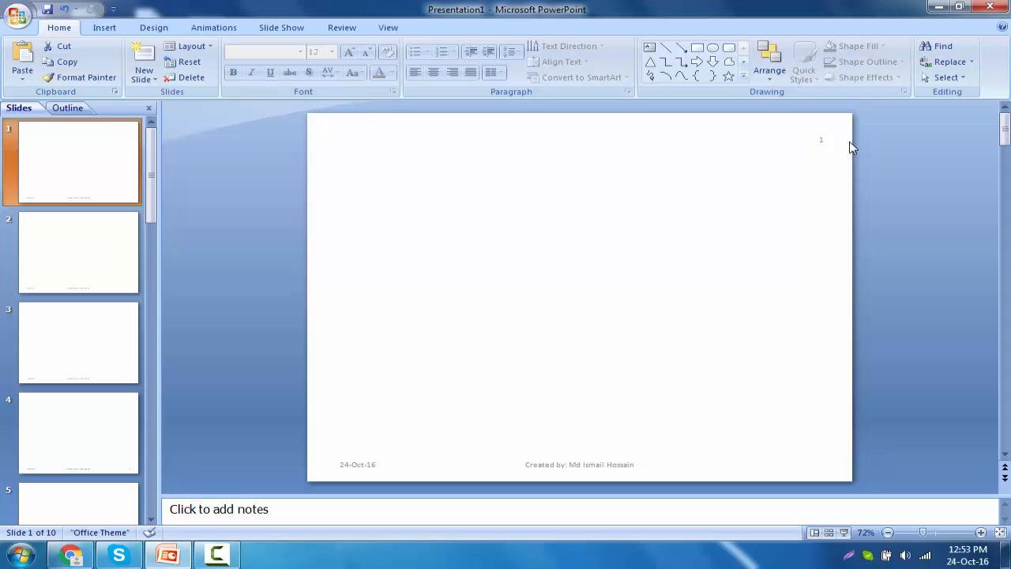
Return slide 1's number box to the bottom-right corner of the slide
{"action": "left_click", "coordinate": [800, 150]}
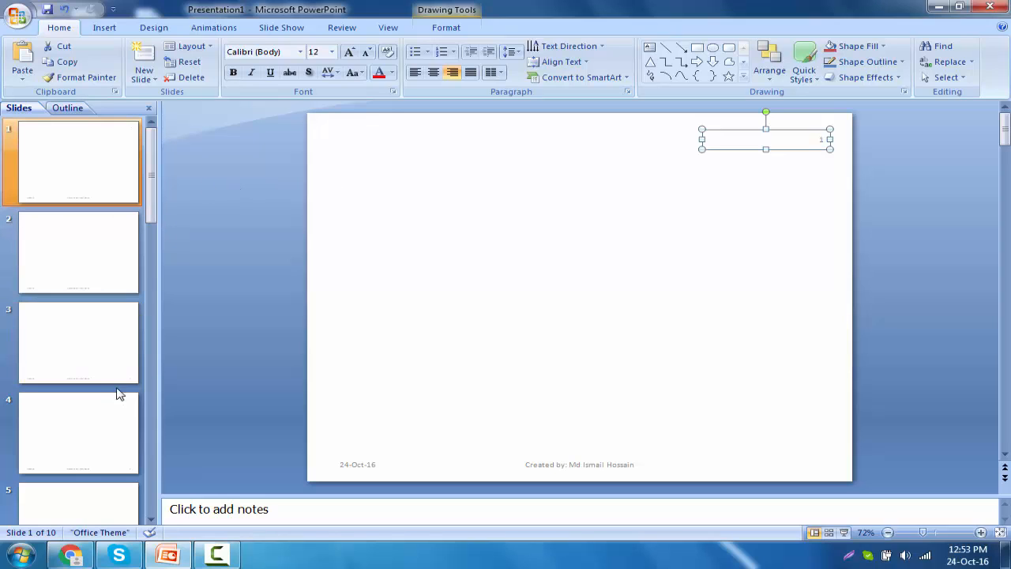
{"action": "left_click_drag", "start_coordinate": [803, 279], "coordinate": [810, 469]}
{"action": "left_click_drag", "start_coordinate": [809, 469], "coordinate": [809, 470]}
{"action": "left_click", "coordinate": [797, 485]}
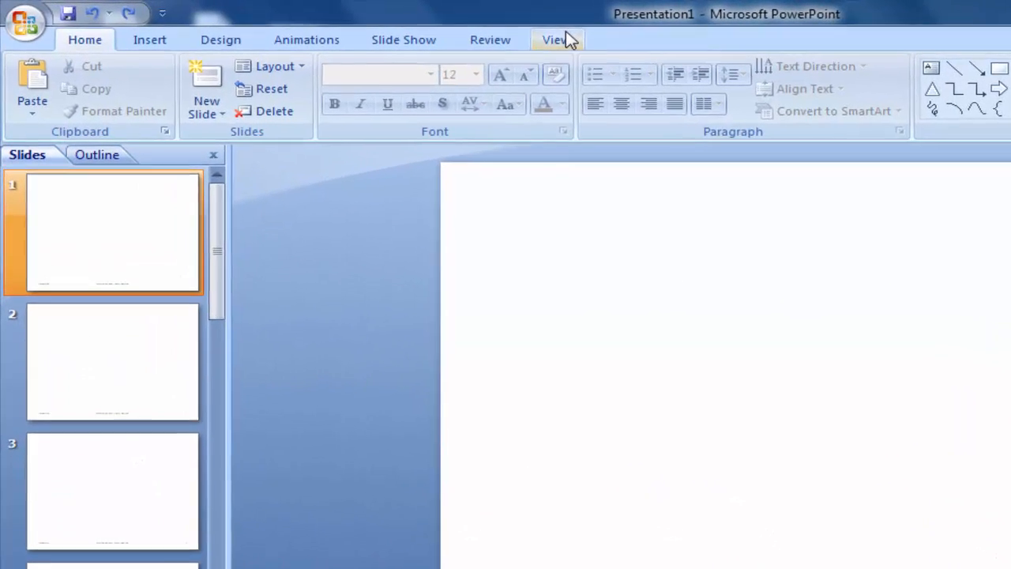
Open the slide master and move the blank layout's slide number placeholder from the footer to the middle of the slide
{"action": "left_click", "coordinate": [388, 27]}
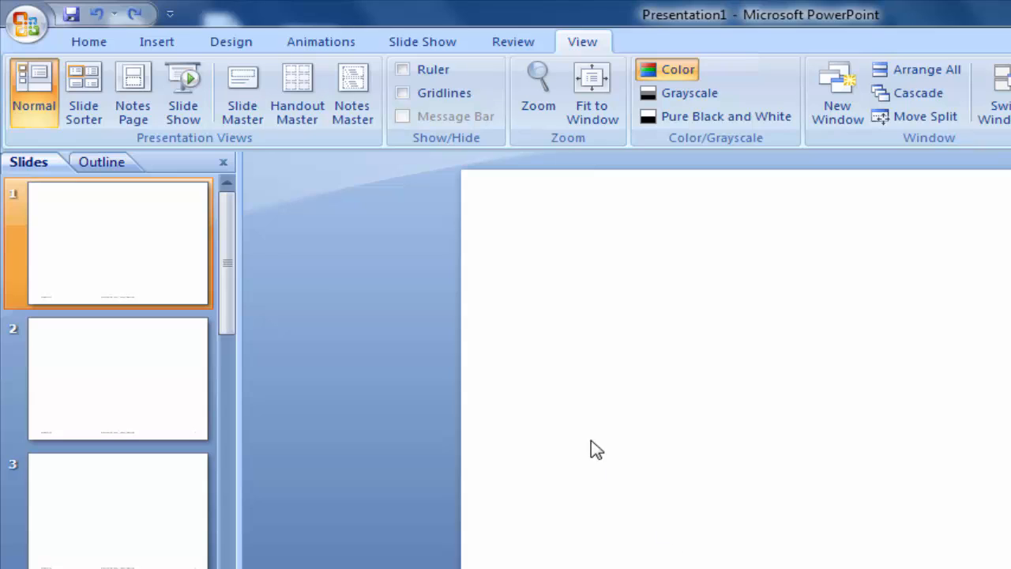
{"action": "left_click", "coordinate": [251, 114]}
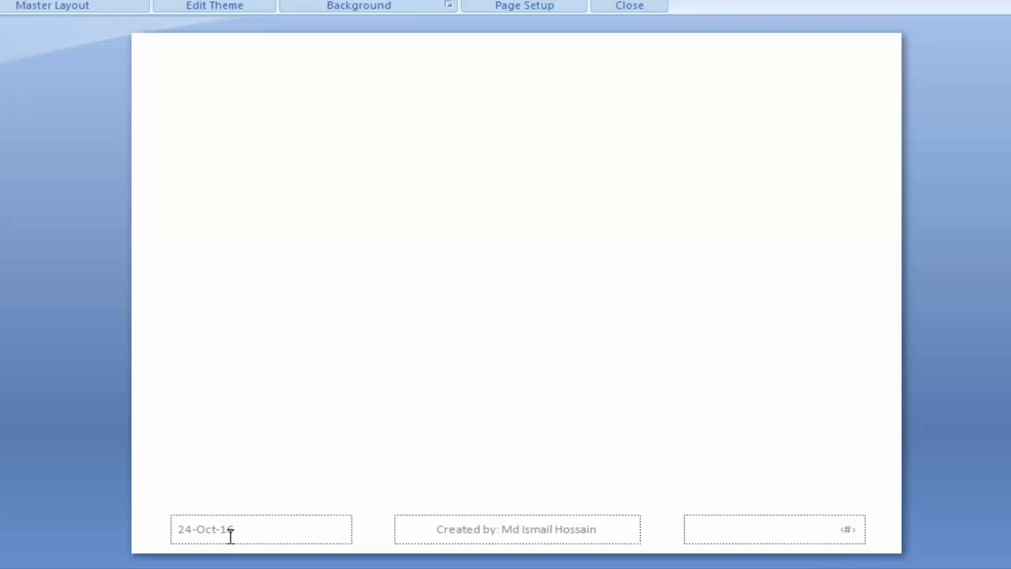
{"action": "left_click", "coordinate": [575, 516]}
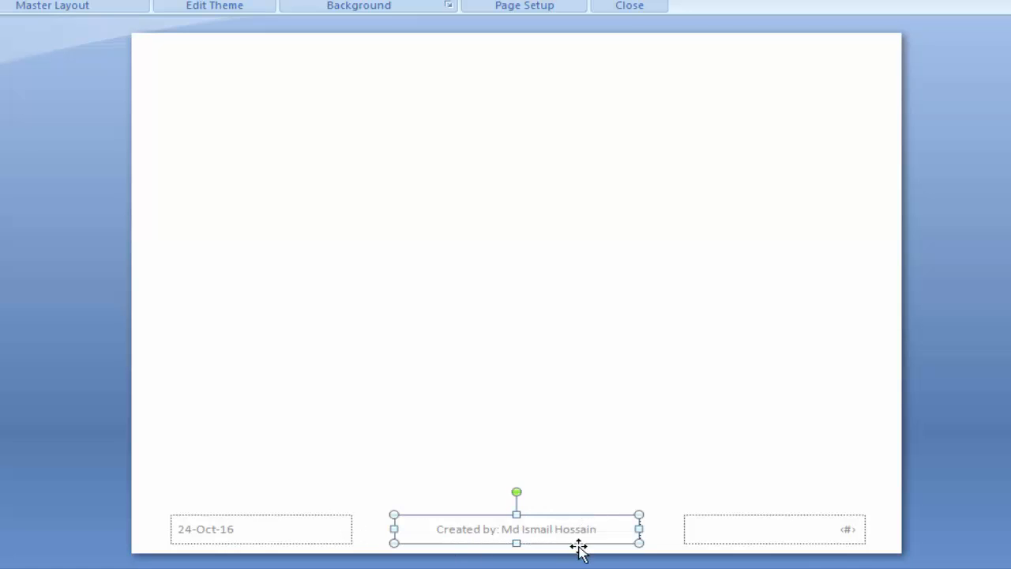
{"action": "left_click", "coordinate": [734, 506]}
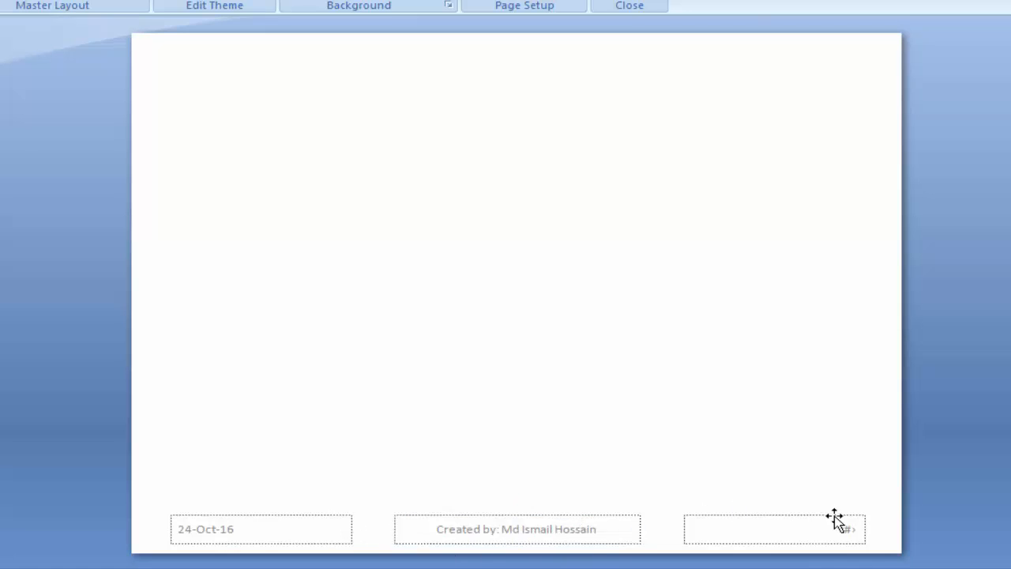
{"action": "left_click", "coordinate": [864, 544]}
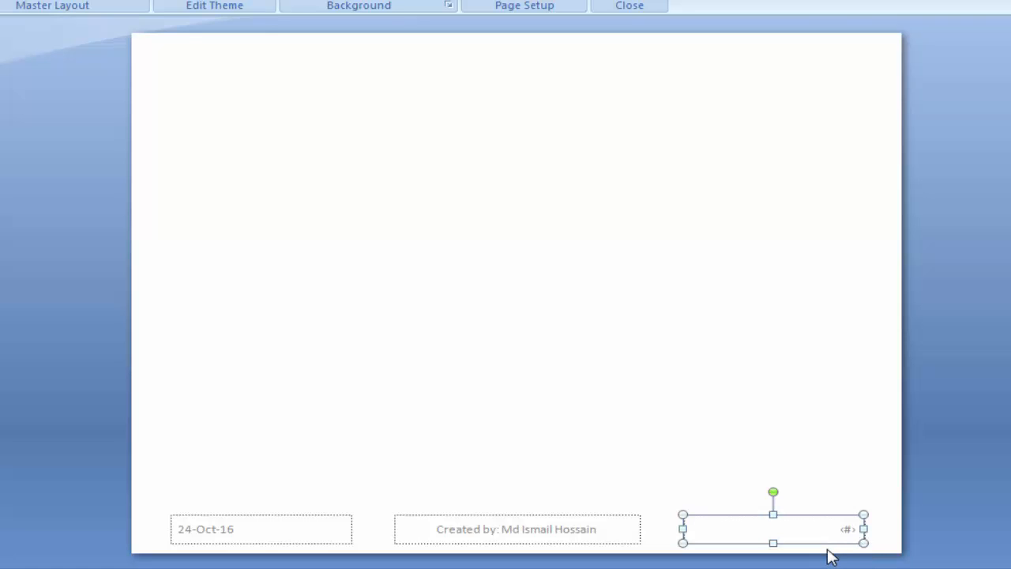
{"action": "left_click", "coordinate": [800, 463]}
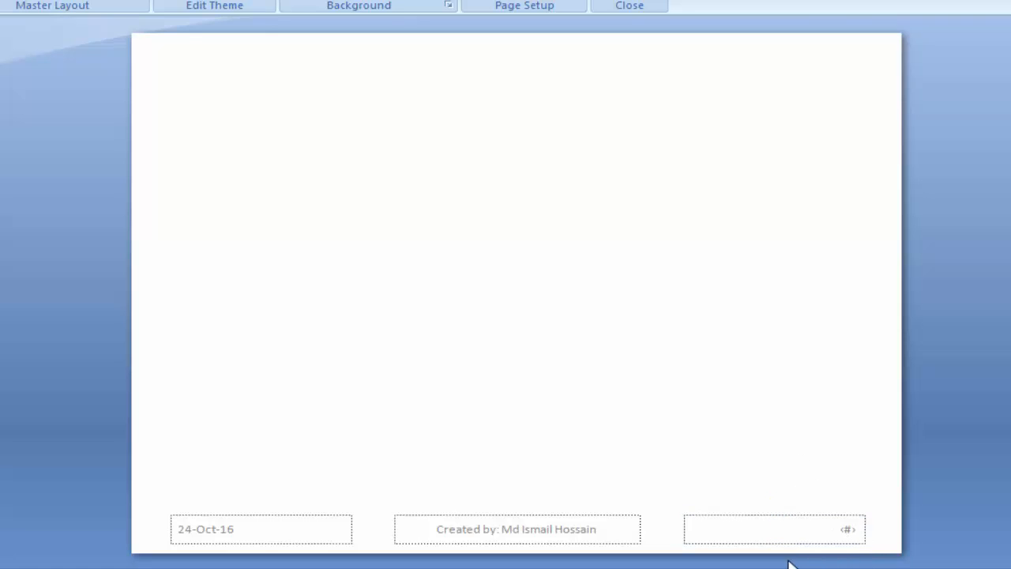
{"action": "left_click_drag", "start_coordinate": [824, 517], "coordinate": [515, 298]}
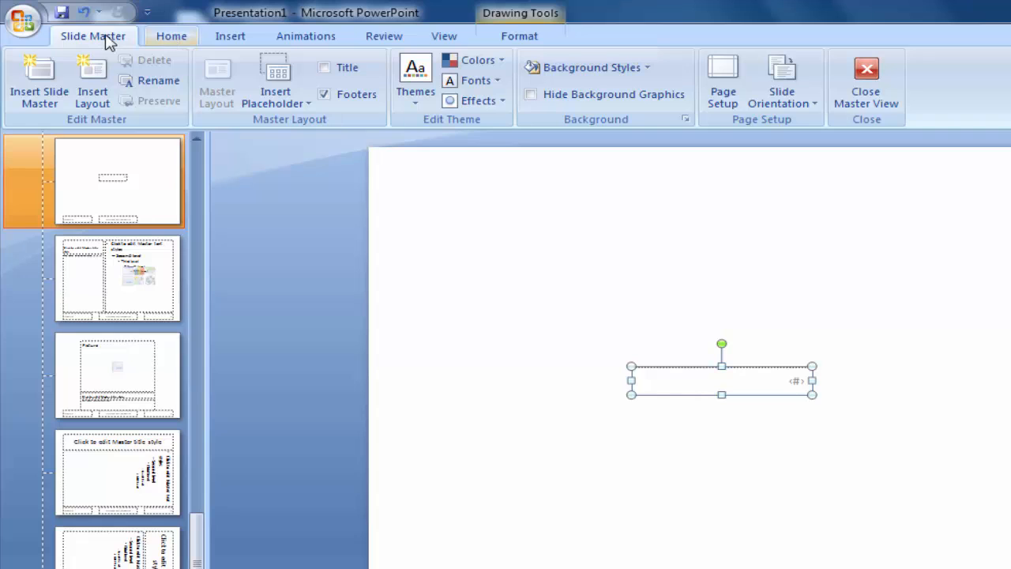
Format the layout's slide number placeholder in Baskerville Old Face at size 20
{"action": "left_click", "coordinate": [175, 40]}
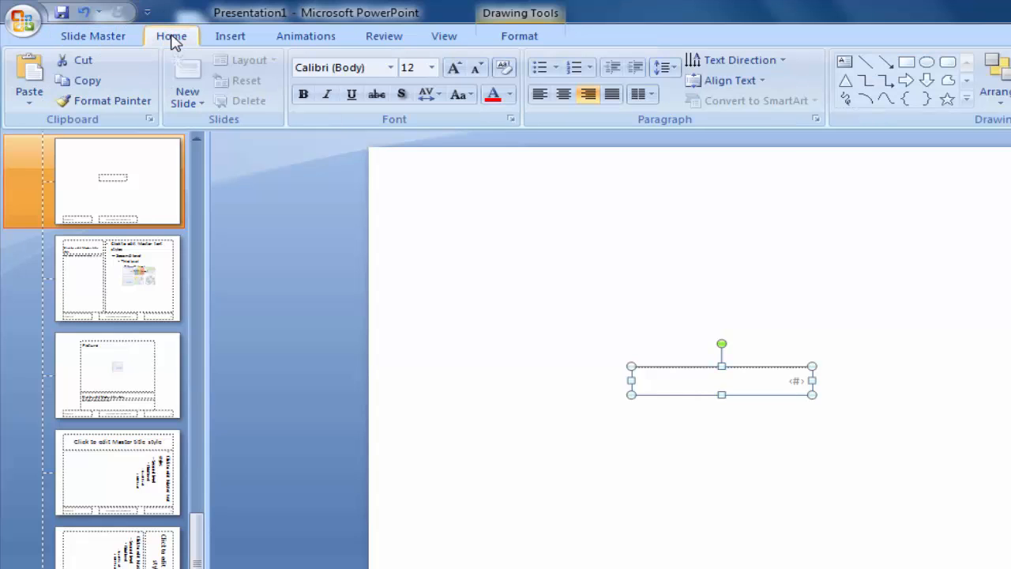
{"action": "left_click", "coordinate": [391, 69]}
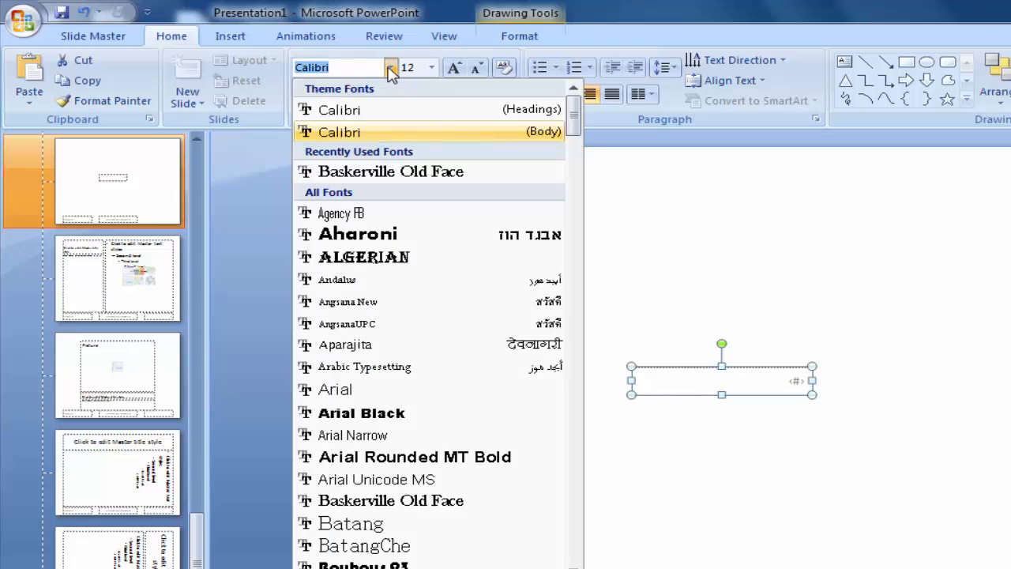
{"action": "left_click", "coordinate": [433, 501]}
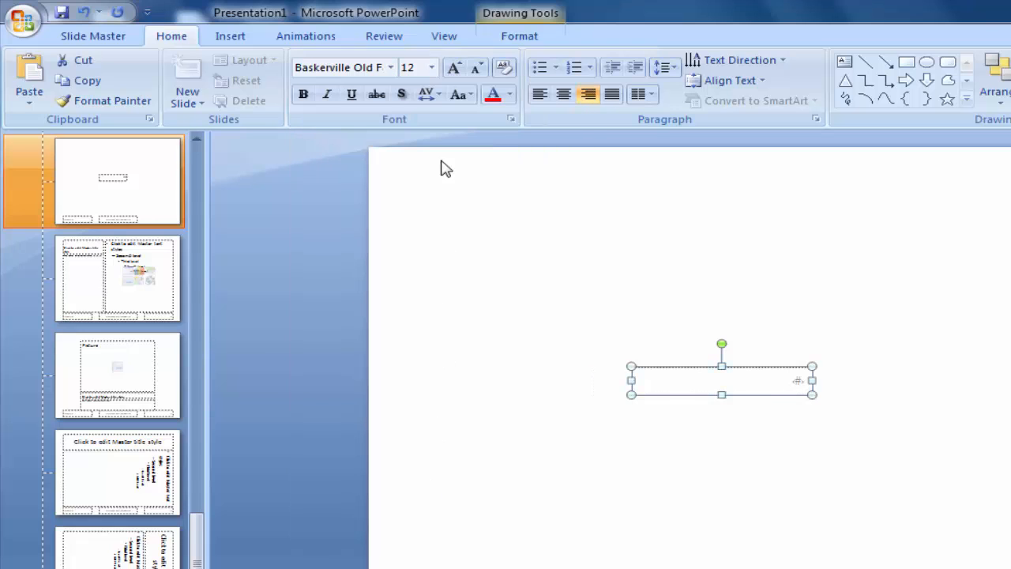
{"action": "left_click", "coordinate": [431, 68]}
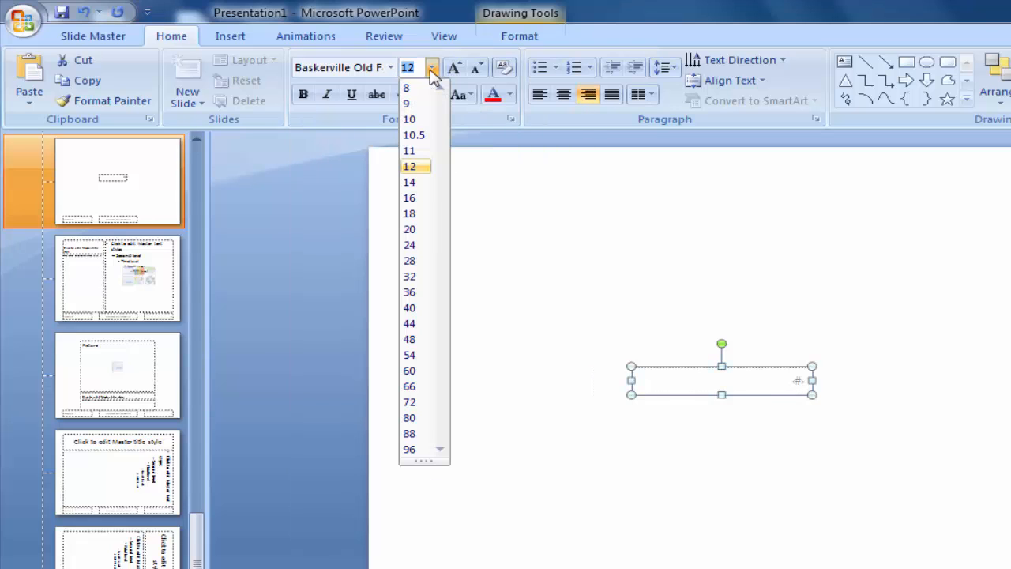
{"action": "left_click", "coordinate": [410, 230]}
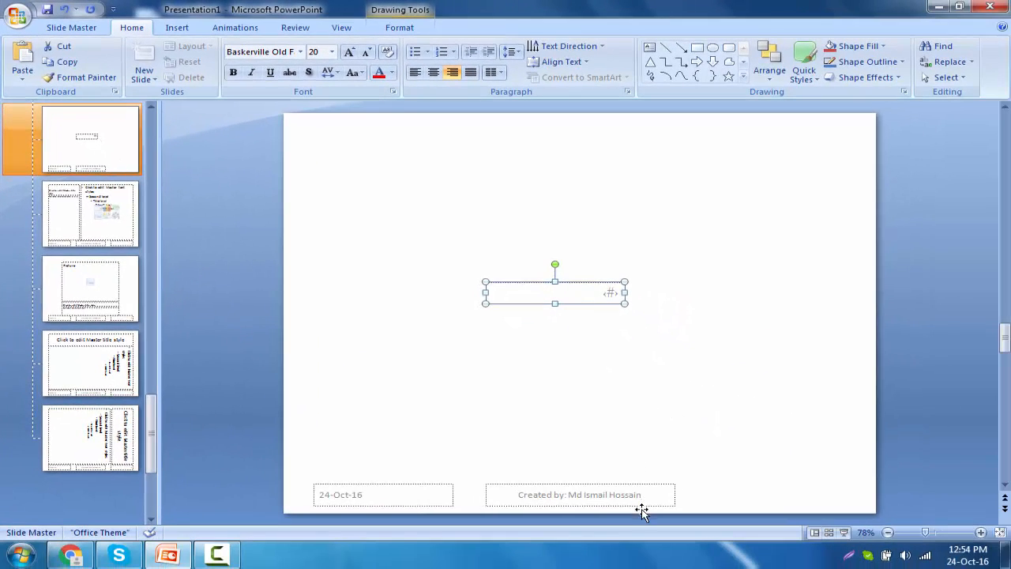
Format the layout's "Created by" footer placeholder in Baskerville Old Face, size 16, with red text
{"action": "left_click", "coordinate": [639, 505]}
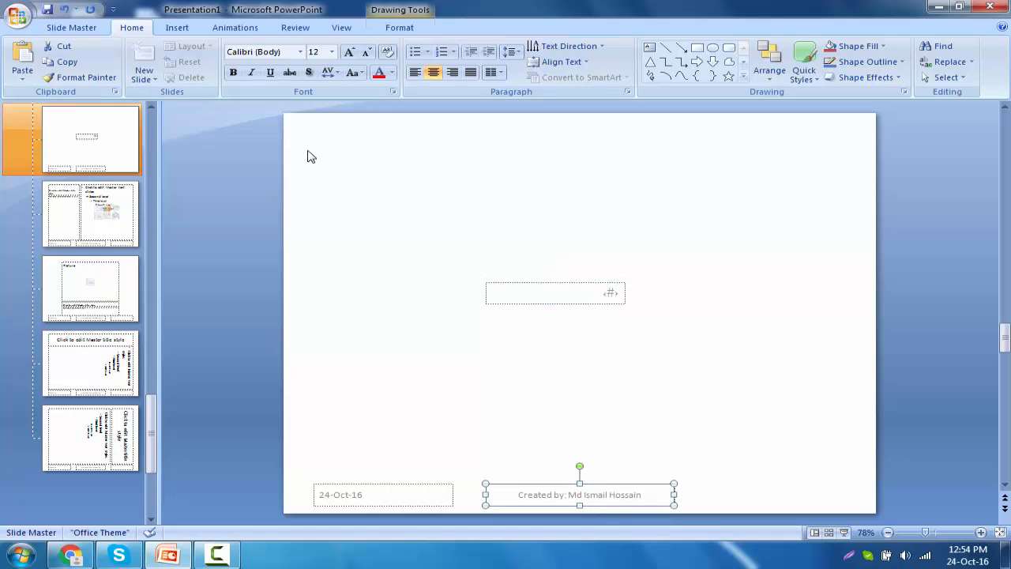
{"action": "left_click", "coordinate": [301, 51]}
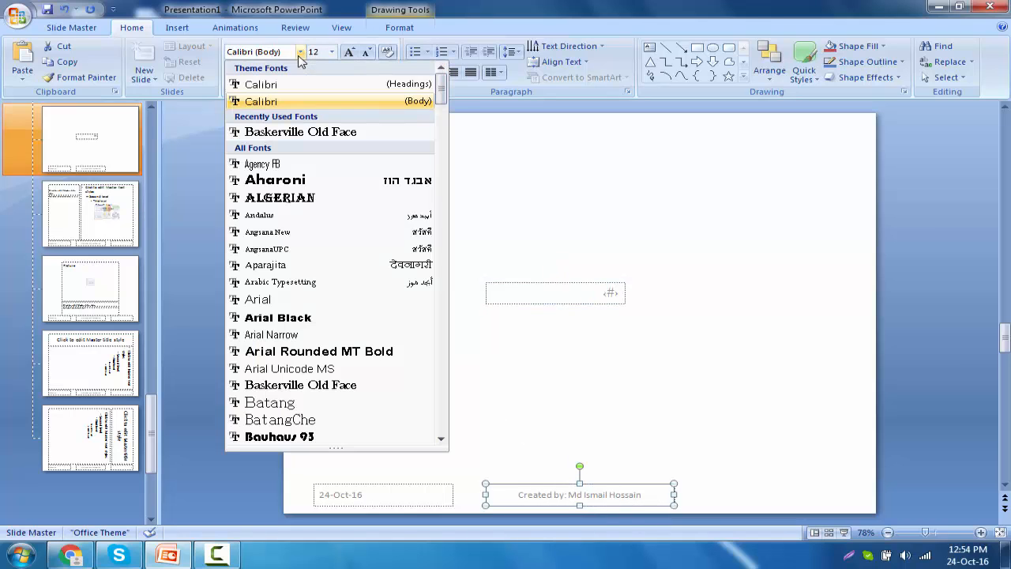
{"action": "left_click", "coordinate": [316, 386]}
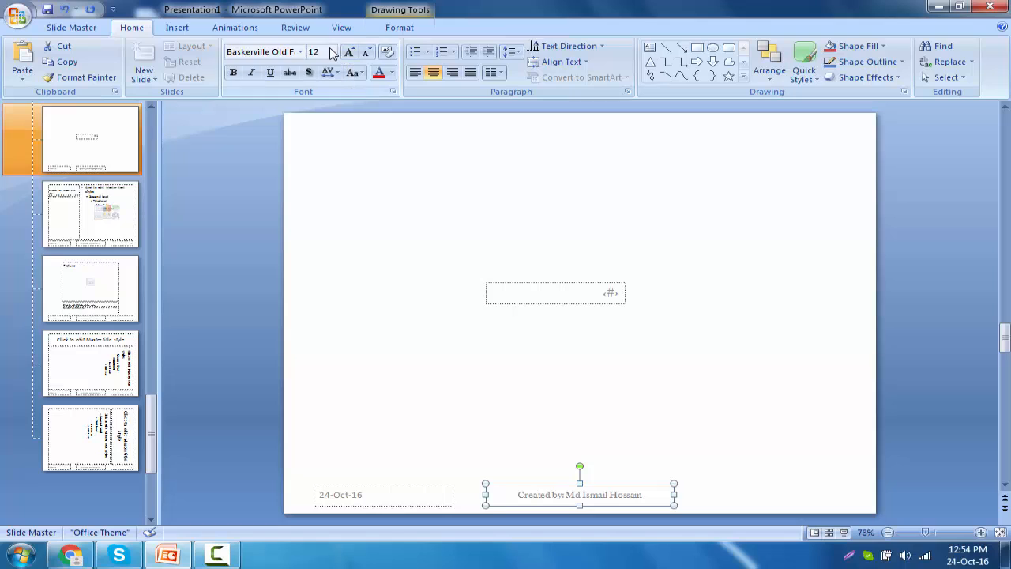
{"action": "left_click", "coordinate": [332, 52]}
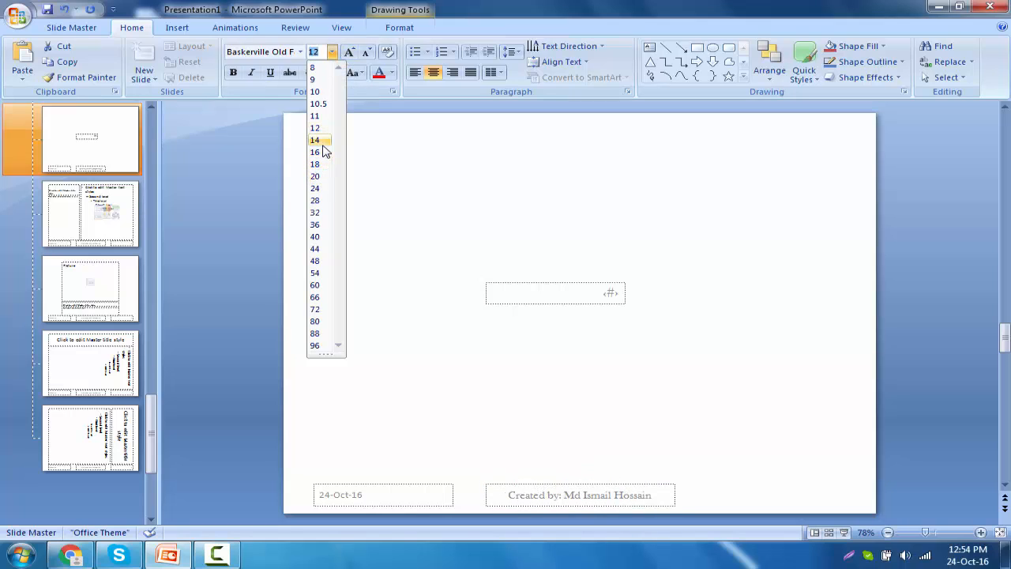
{"action": "left_click", "coordinate": [316, 151]}
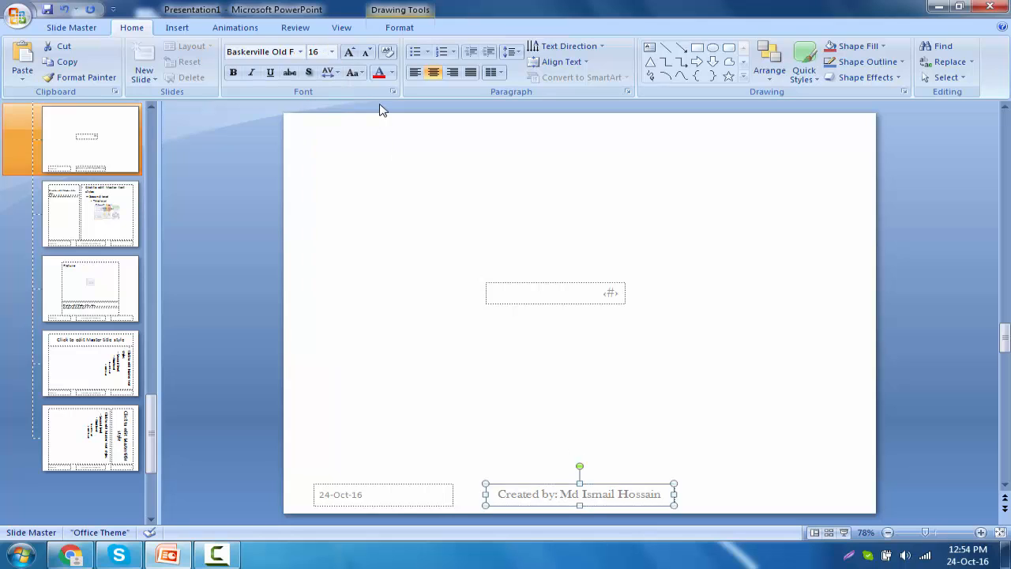
{"action": "left_click", "coordinate": [378, 72]}
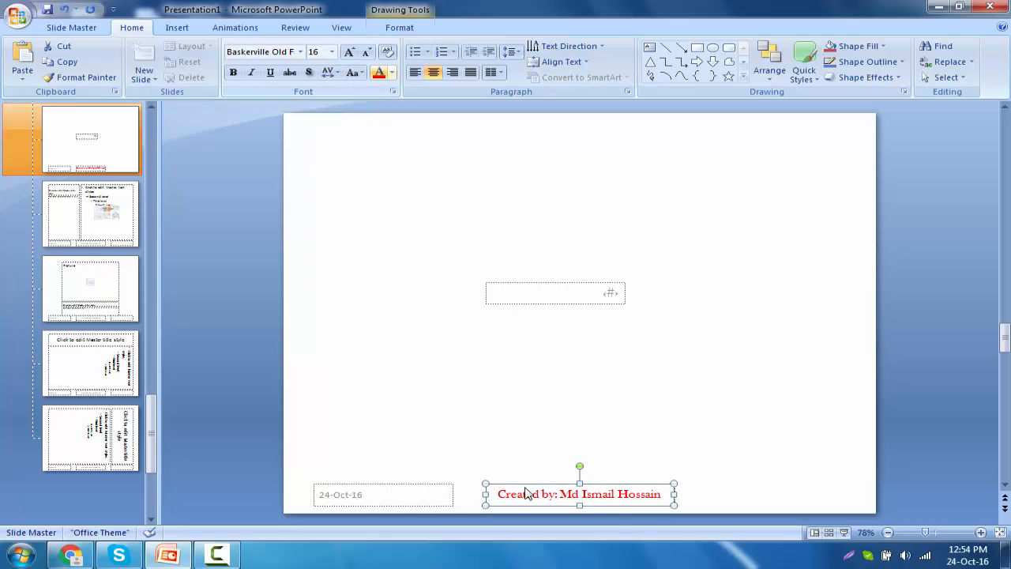
{"action": "left_click", "coordinate": [678, 351]}
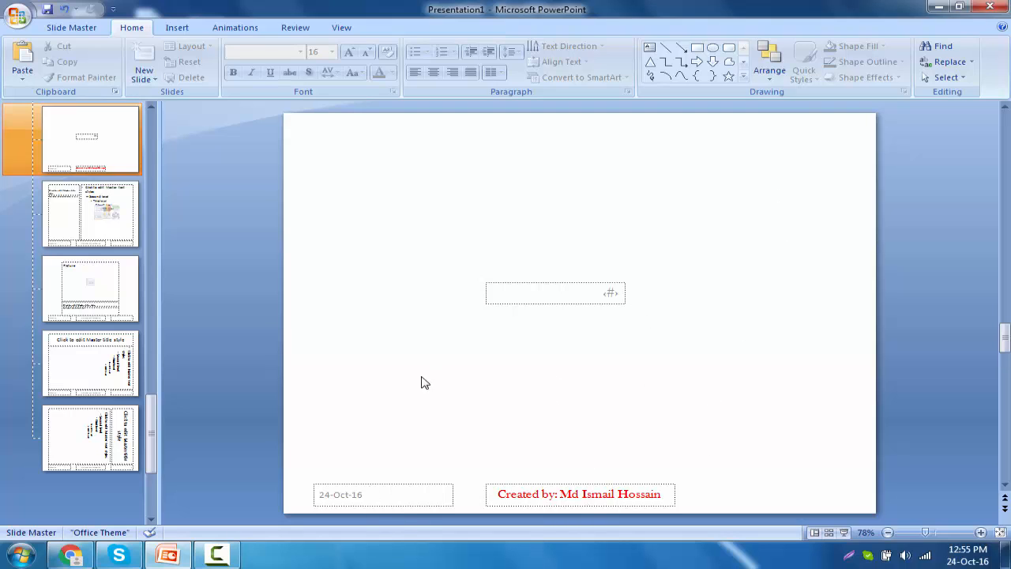
{"action": "left_click", "coordinate": [578, 303]}
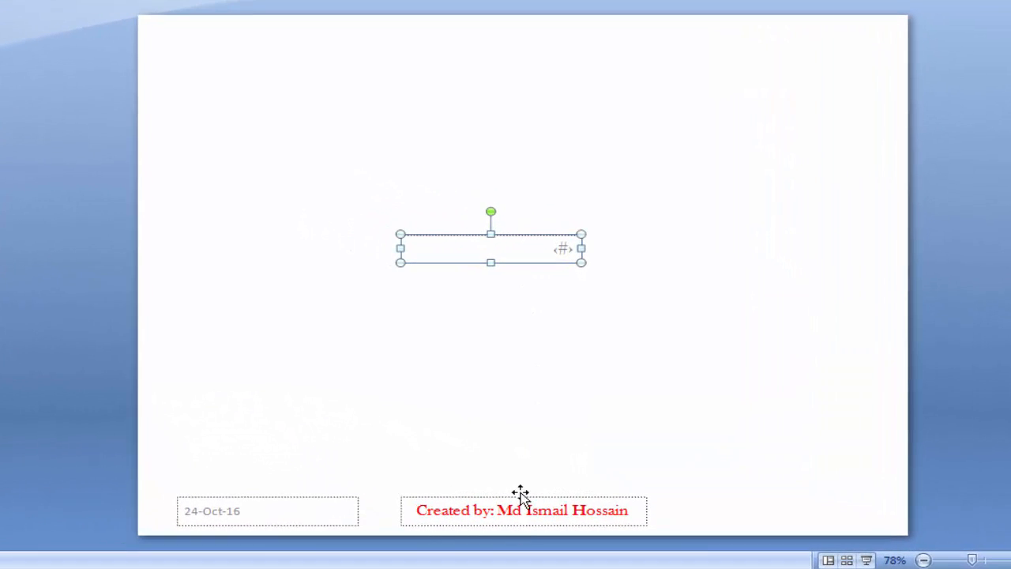
{"action": "left_click", "coordinate": [521, 498]}
{"action": "left_click", "coordinate": [598, 460]}
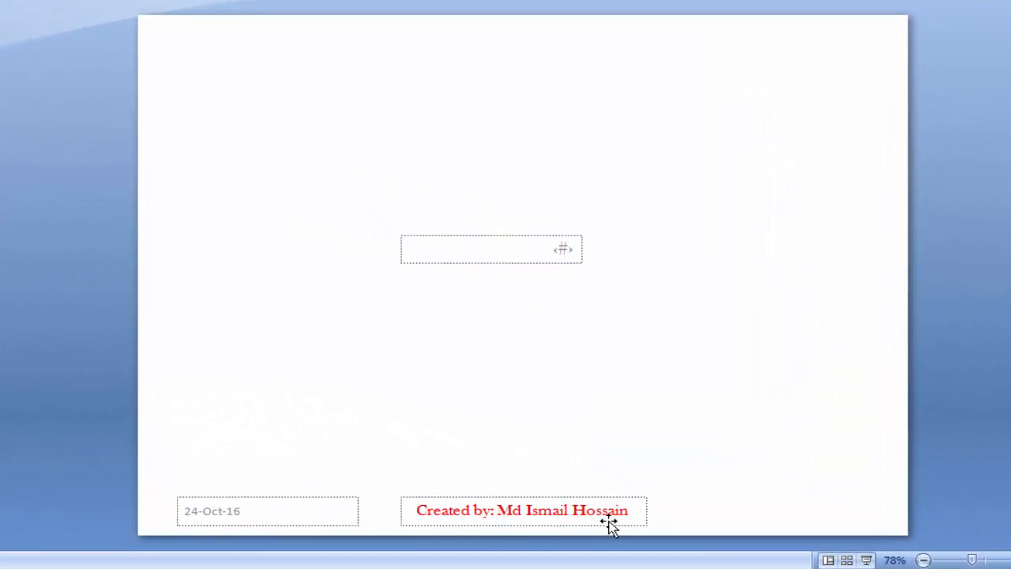
{"action": "left_click", "coordinate": [281, 499]}
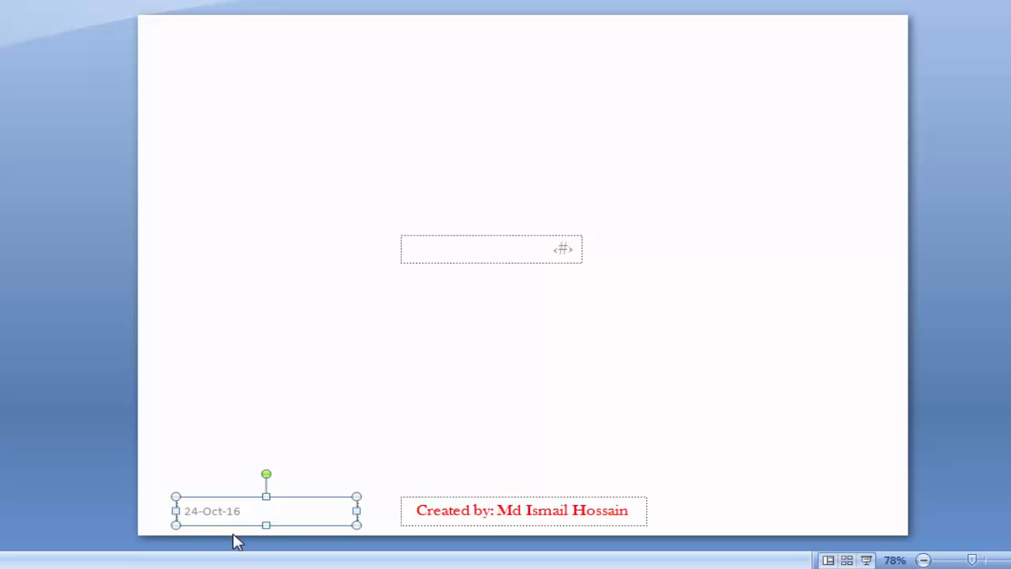
Close the slide master and return to the normal slide view
{"action": "left_click", "coordinate": [251, 466]}
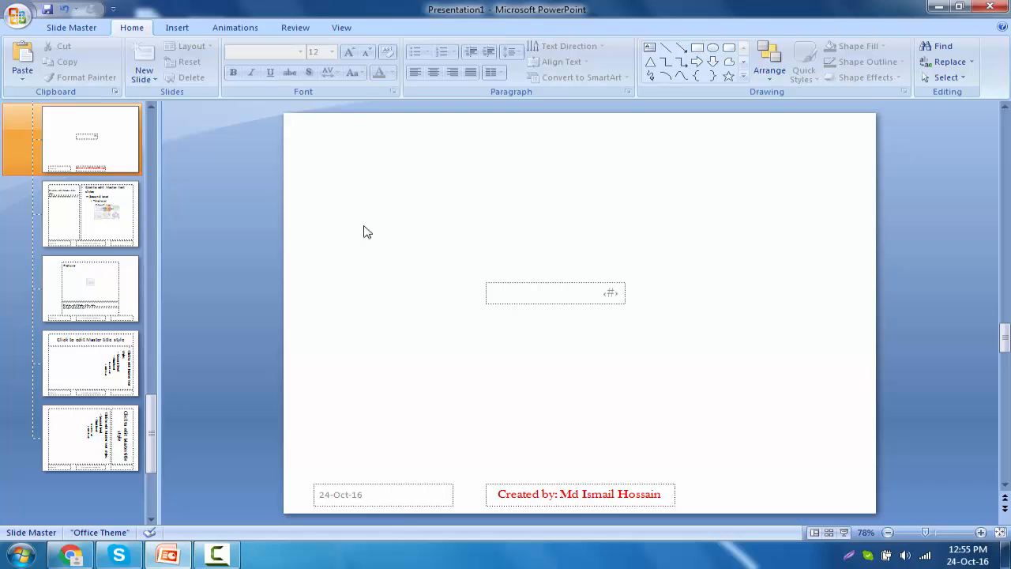
{"action": "left_click", "coordinate": [86, 32]}
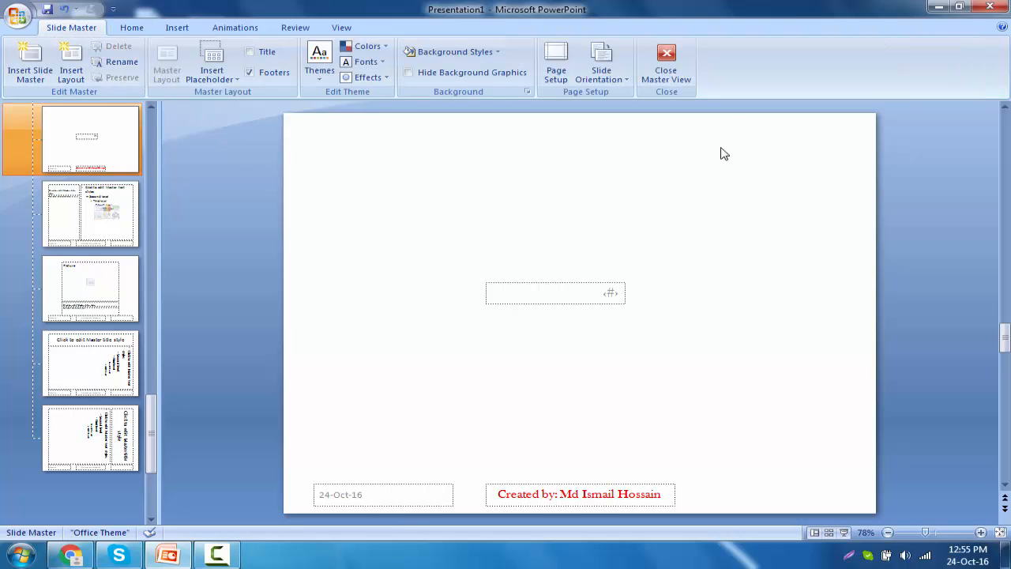
{"action": "left_click", "coordinate": [664, 72]}
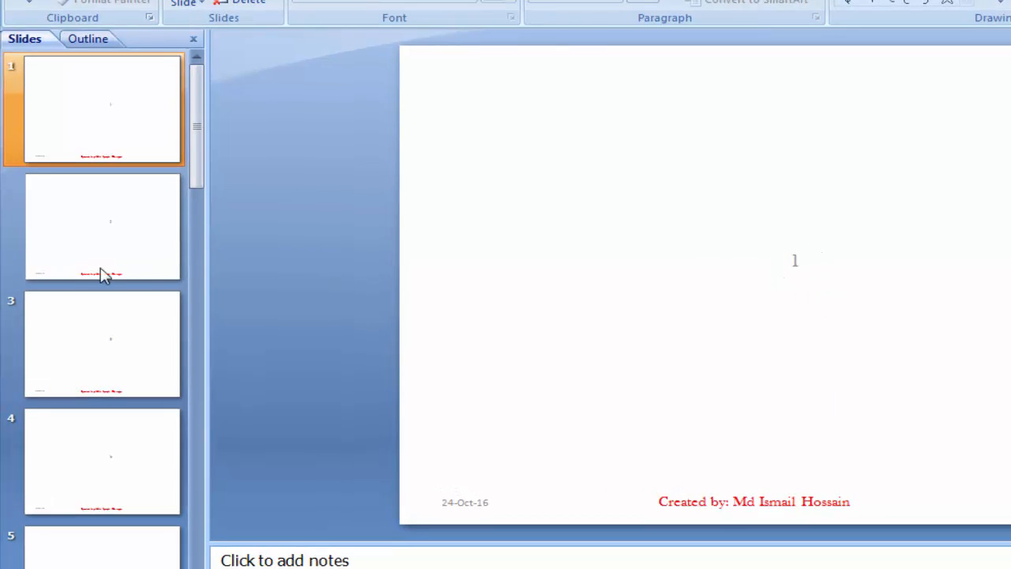
Check the slide number and footer placement on several slides through slide 10, and return to slide 1
{"action": "left_click", "coordinate": [103, 241]}
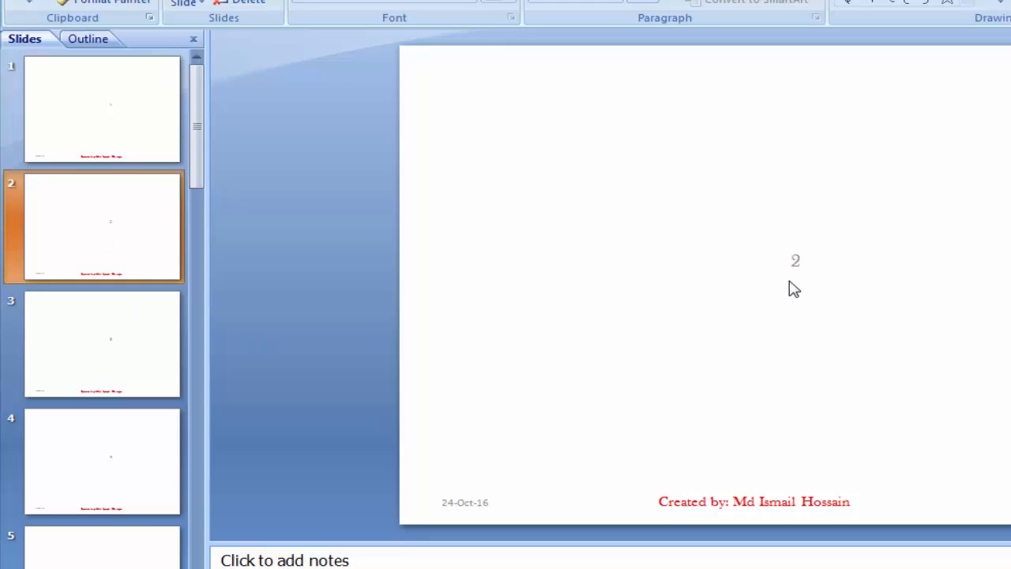
{"action": "left_click", "coordinate": [113, 547]}
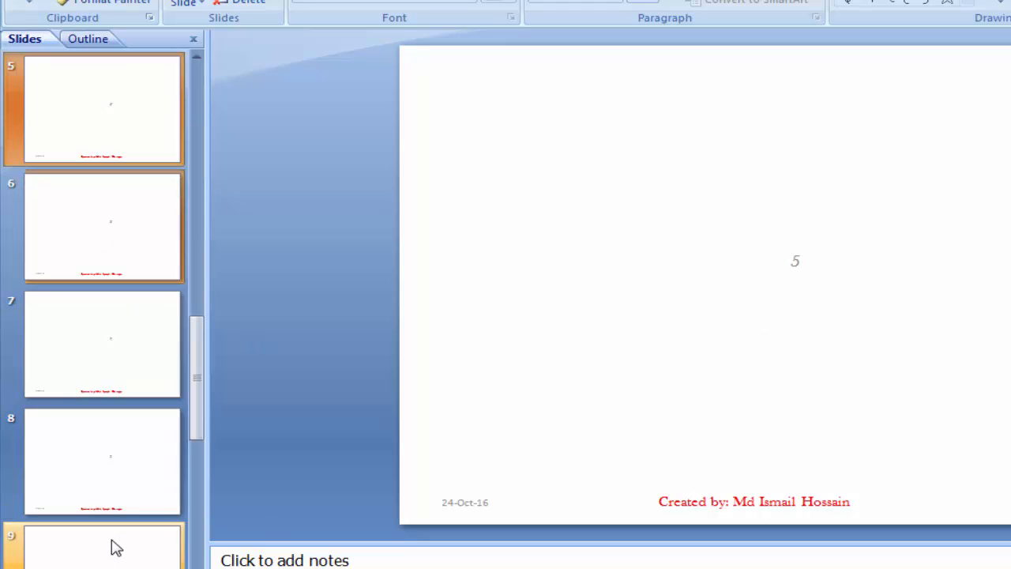
{"action": "left_click", "coordinate": [113, 546]}
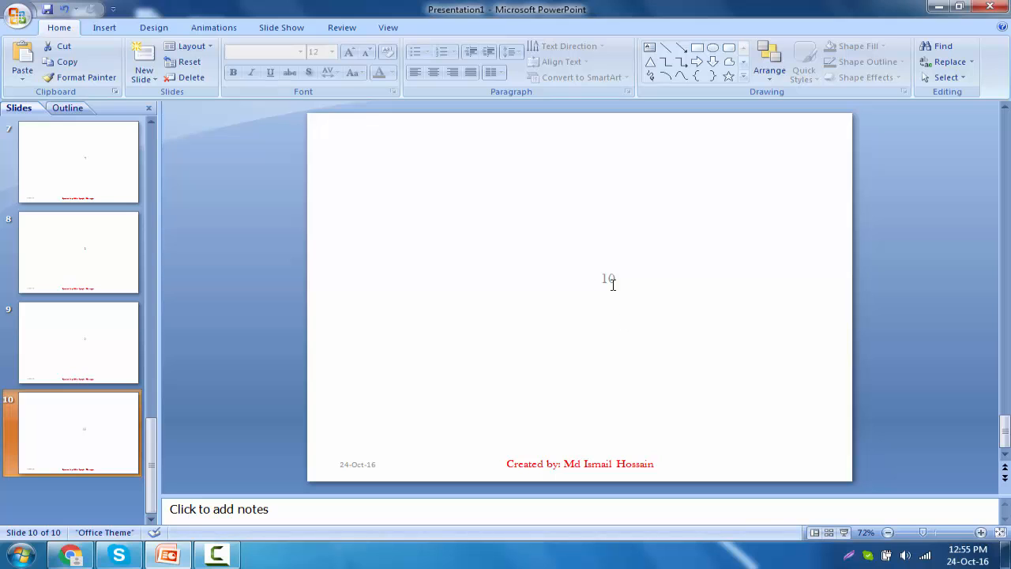
{"action": "left_click", "coordinate": [611, 283]}
{"action": "left_click", "coordinate": [601, 307]}
{"action": "double_click", "coordinate": [607, 281]}
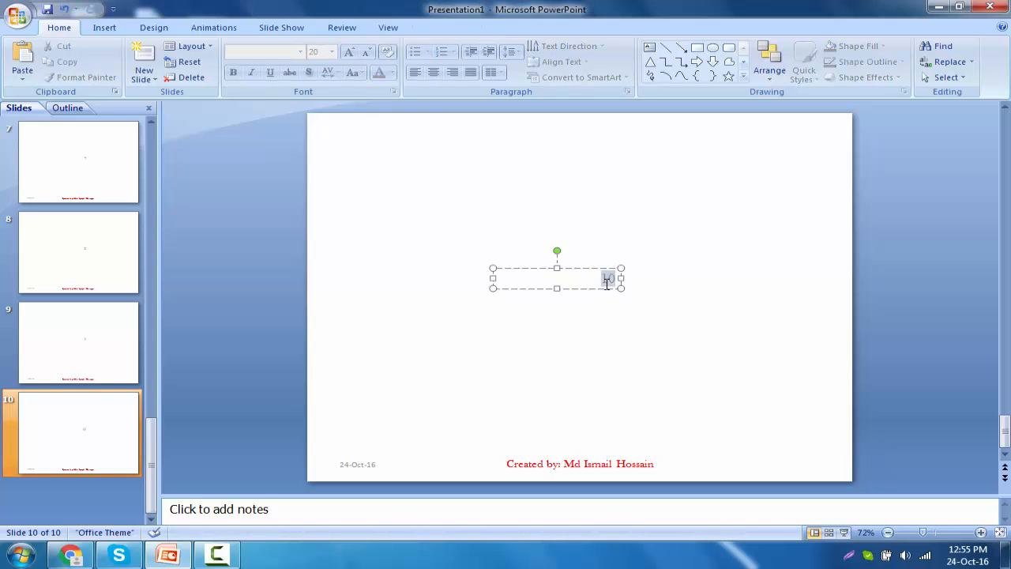
{"action": "left_click", "coordinate": [623, 305]}
{"action": "scroll", "coordinate": [543, 311], "scroll_direction": "up", "scroll_amount": 9}
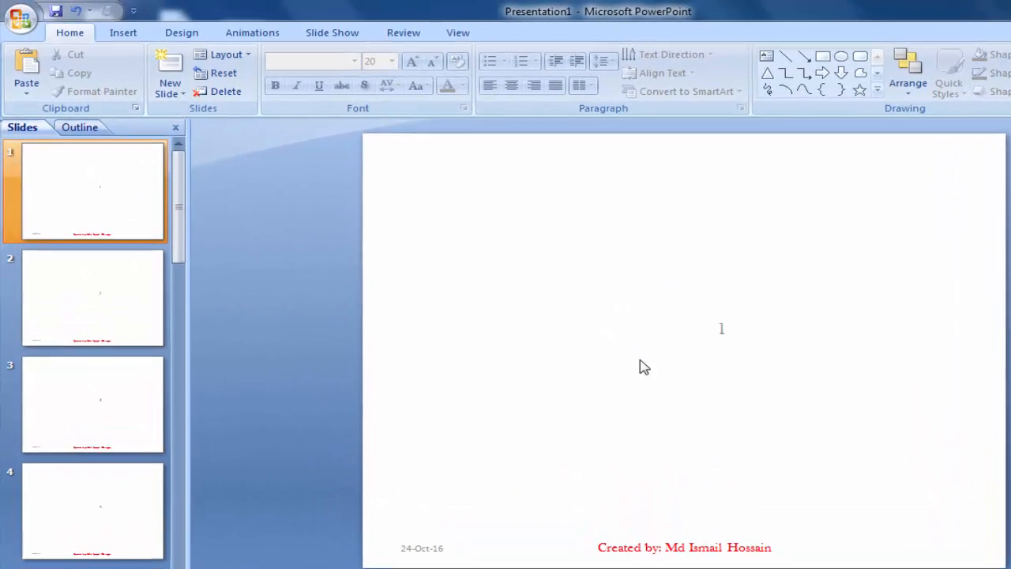
{"action": "left_click", "coordinate": [78, 196]}
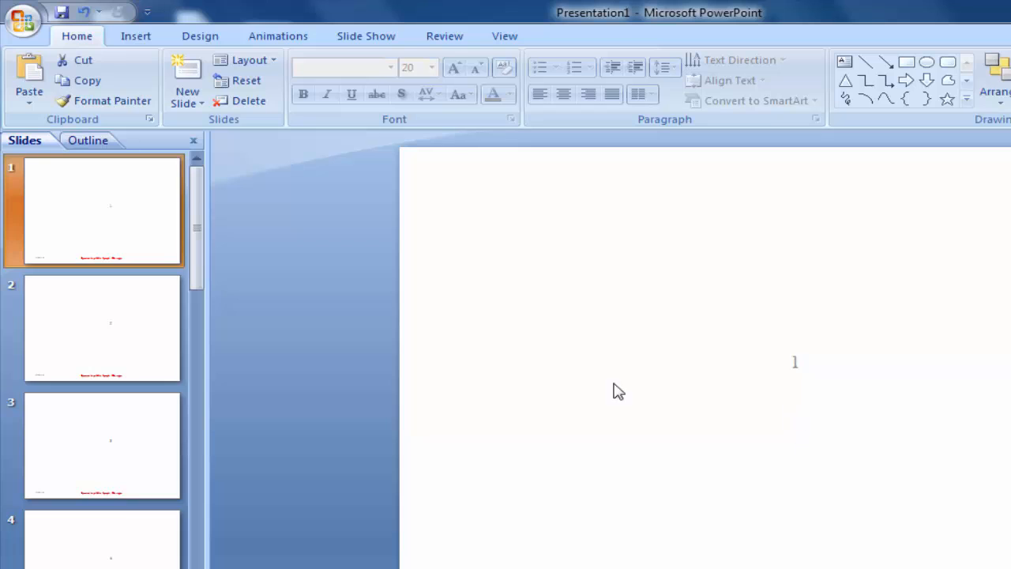
Reopen the slide master and move the blank layout's slide number placeholder to the slide's top-right corner
{"action": "left_click", "coordinate": [510, 41]}
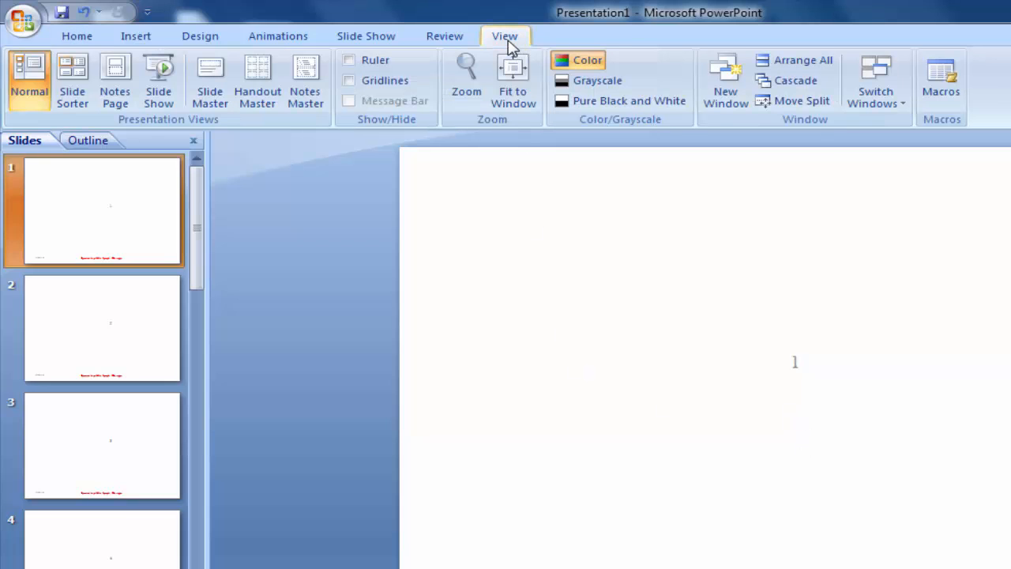
{"action": "left_click", "coordinate": [212, 94]}
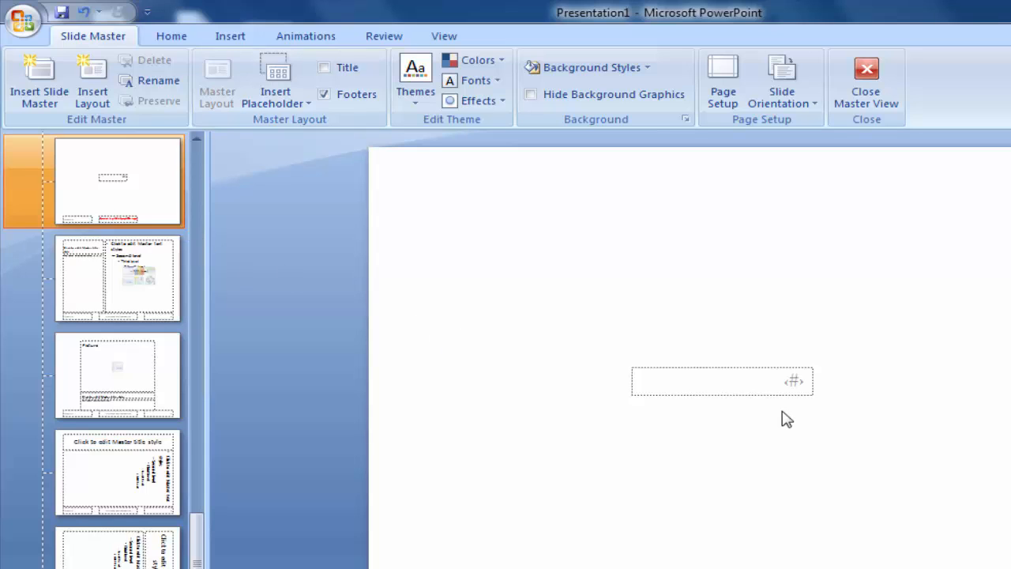
{"action": "mouse_move", "coordinate": [776, 396]}
{"action": "left_mouse_down"}
{"action": "mouse_move", "coordinate": [971, 319]}
{"action": "mouse_move", "coordinate": [984, 261]}
{"action": "mouse_move", "coordinate": [975, 280]}
{"action": "mouse_move", "coordinate": [831, 350]}
{"action": "mouse_move", "coordinate": [973, 274]}
{"action": "mouse_move", "coordinate": [1010, 217]}
{"action": "mouse_move", "coordinate": [1010, 193]}
{"action": "left_mouse_up"}
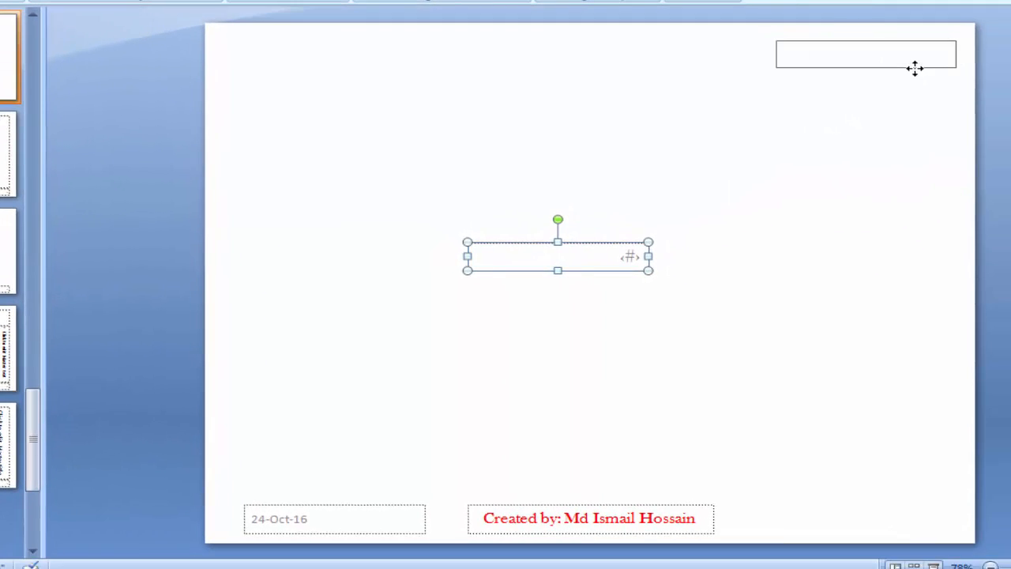
{"action": "left_click_drag", "start_coordinate": [915, 69], "coordinate": [915, 68]}
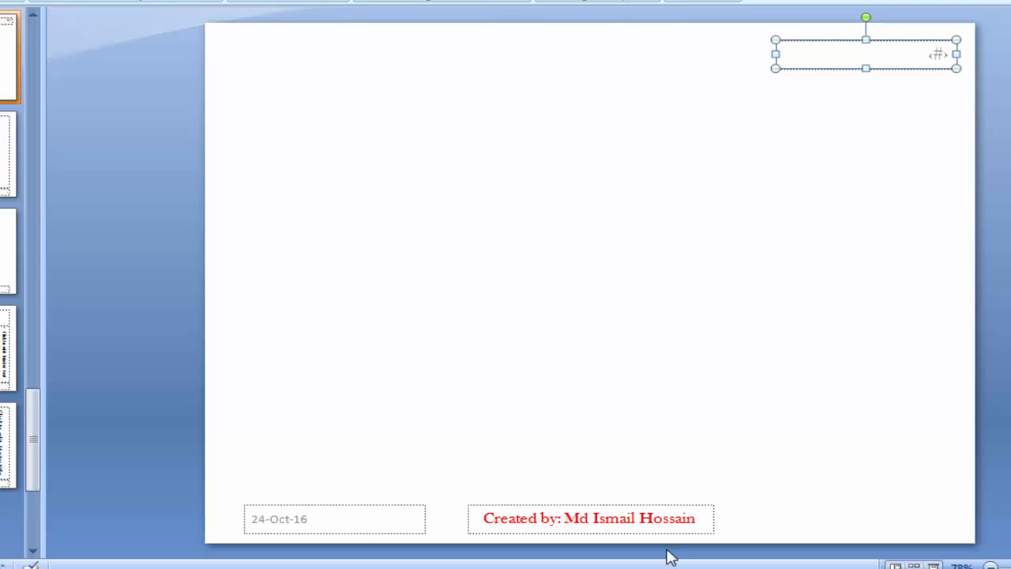
Copy the layout's "Created by" footer placeholder and place the copy directly left of the slide number placeholder
{"action": "left_click", "coordinate": [670, 505]}
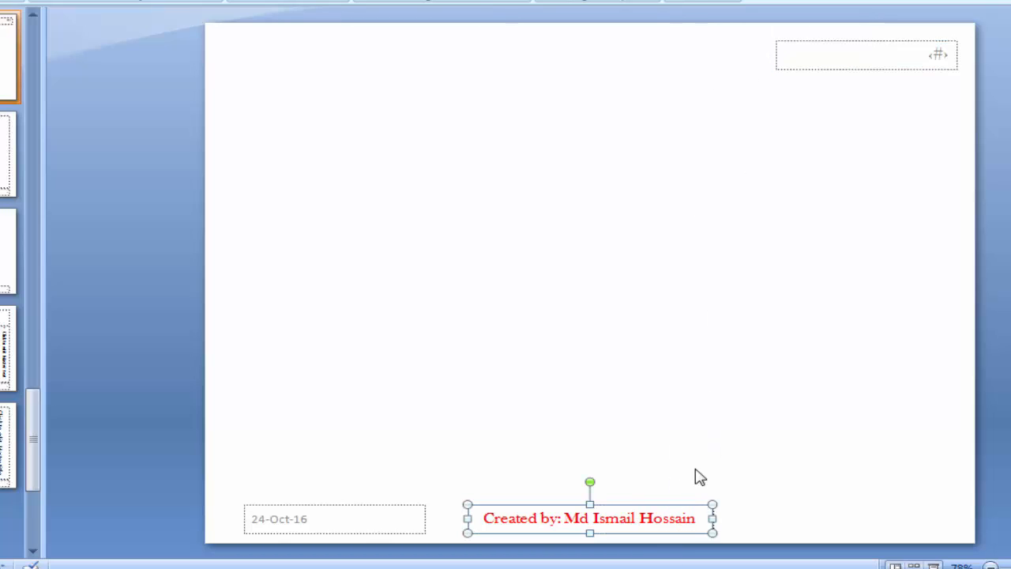
{"action": "right_click", "coordinate": [677, 503]}
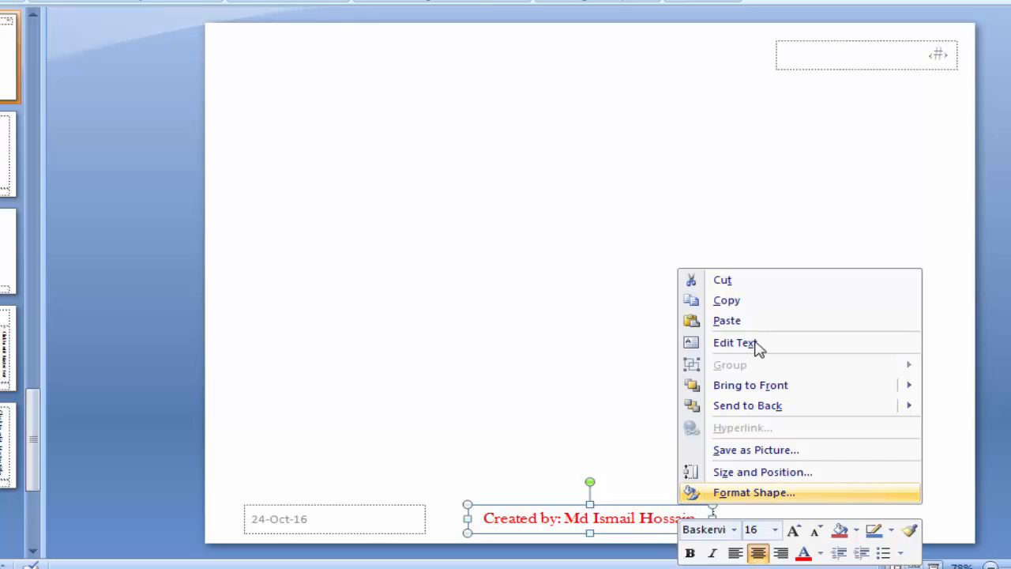
{"action": "left_click", "coordinate": [756, 304]}
{"action": "right_click", "coordinate": [614, 137]}
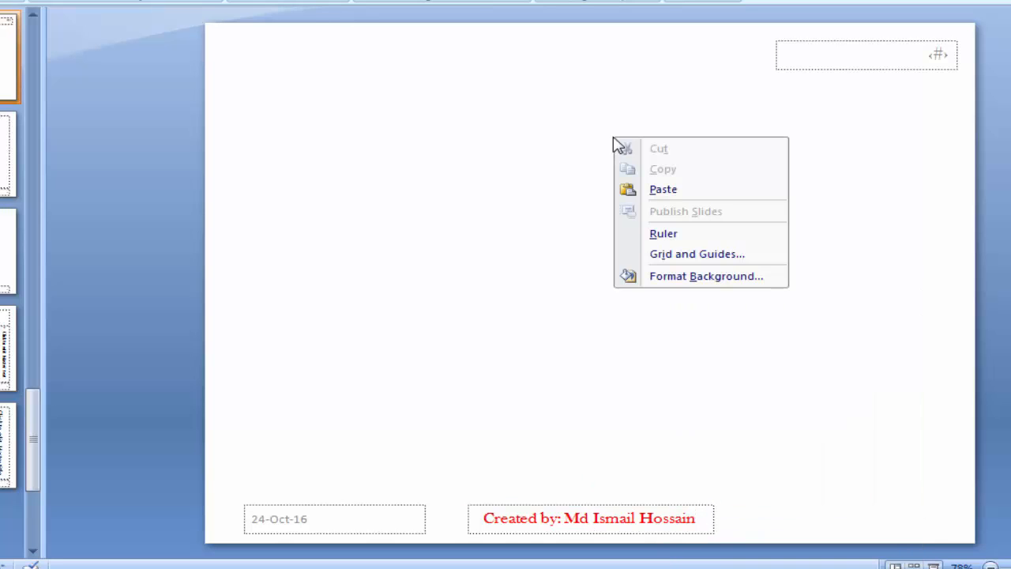
{"action": "left_click", "coordinate": [673, 197]}
{"action": "left_click_drag", "start_coordinate": [723, 522], "coordinate": [657, 154]}
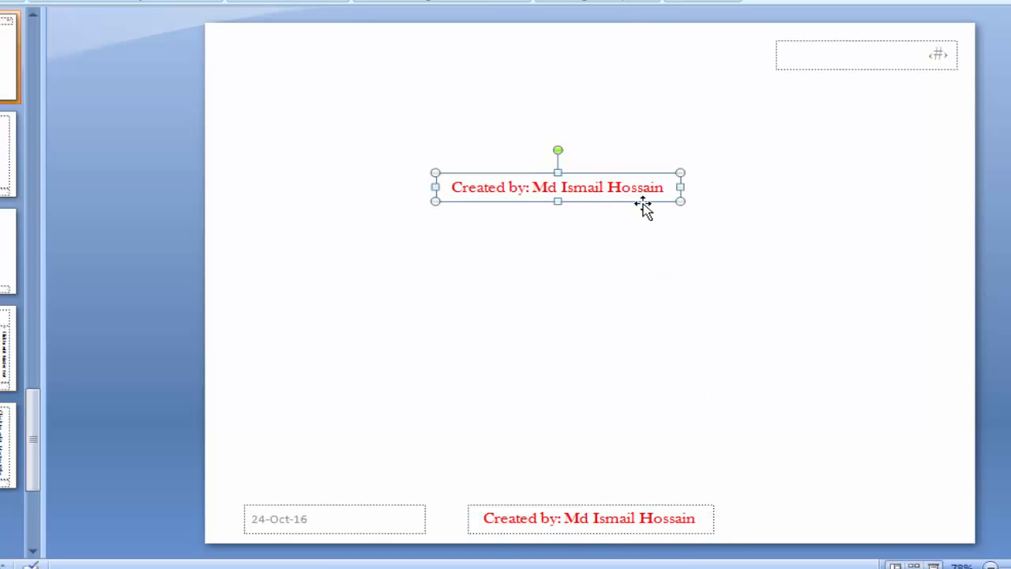
{"action": "left_click_drag", "start_coordinate": [643, 204], "coordinate": [735, 69]}
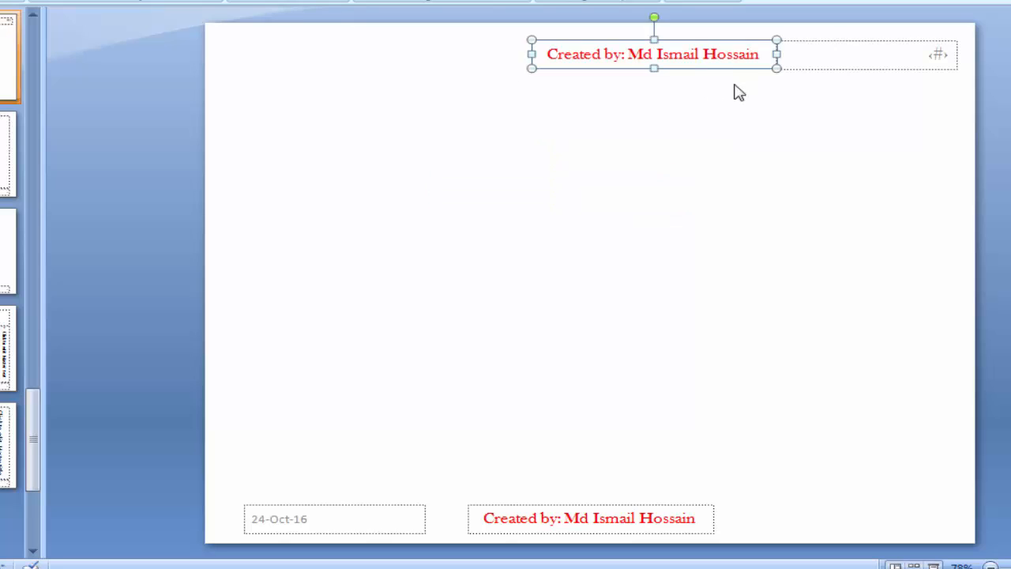
Replace the copied box's text with "Page #"
{"action": "left_click", "coordinate": [549, 56]}
{"action": "key", "text": "Delete"}
{"action": "key", "text": "Delete"}
{"action": "key", "text": "Delete"}
{"action": "key", "text": "Delete"}
{"action": "key", "text": "Delete"}
{"action": "key", "text": "Delete"}
{"action": "key", "text": "Delete"}
{"action": "key", "text": "Delete"}
{"action": "key", "text": "Delete"}
{"action": "key", "text": "Delete"}
{"action": "key", "text": "Delete"}
{"action": "key", "text": "Delete"}
{"action": "key", "text": "Delete"}
{"action": "key", "text": "Delete"}
{"action": "key", "text": "Delete"}
{"action": "key", "text": "Delete"}
{"action": "key", "text": "Delete"}
{"action": "key", "text": "Delete"}
{"action": "key", "text": "Delete"}
{"action": "key", "text": "Delete"}
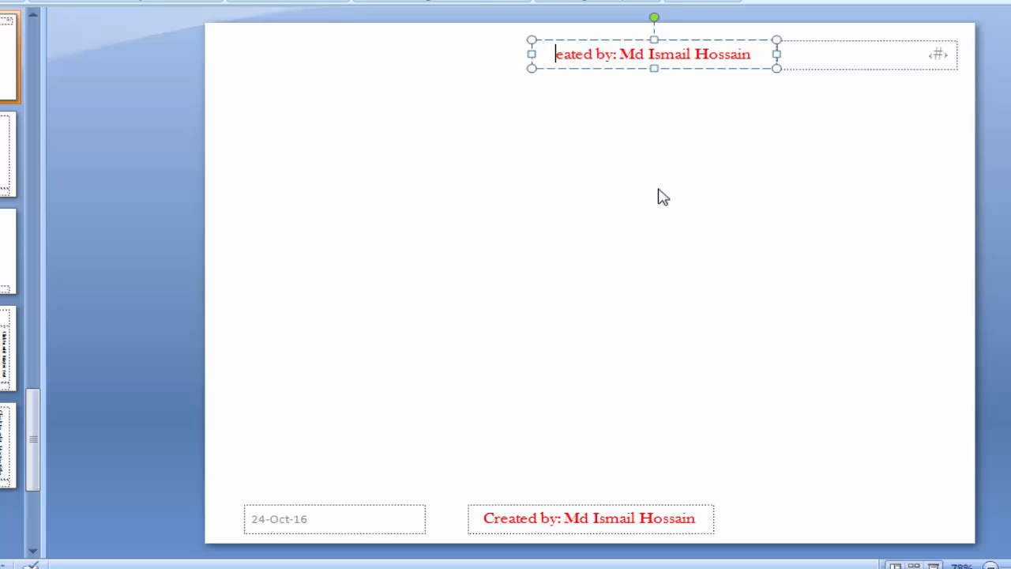
{"action": "type", "text": "P"}
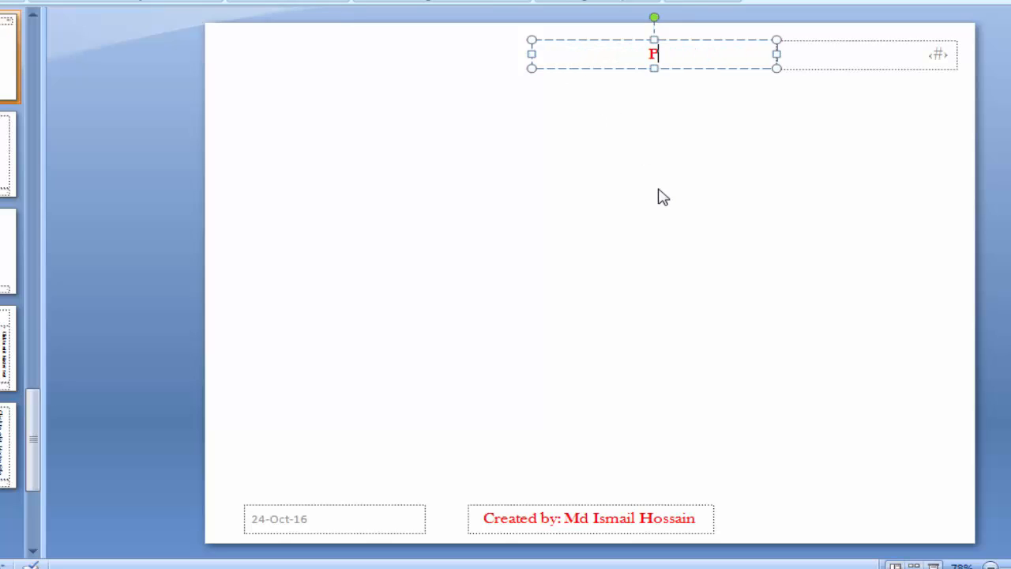
{"action": "type", "text": "age #"}
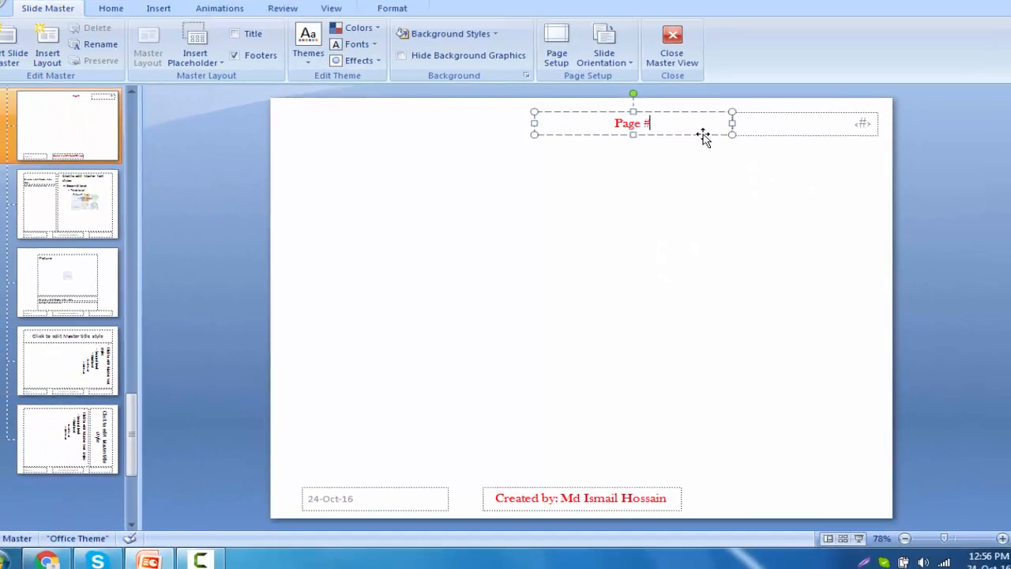
Right-align the "Page #" text and left-align the number in the slide number placeholder
{"action": "left_click", "coordinate": [739, 69]}
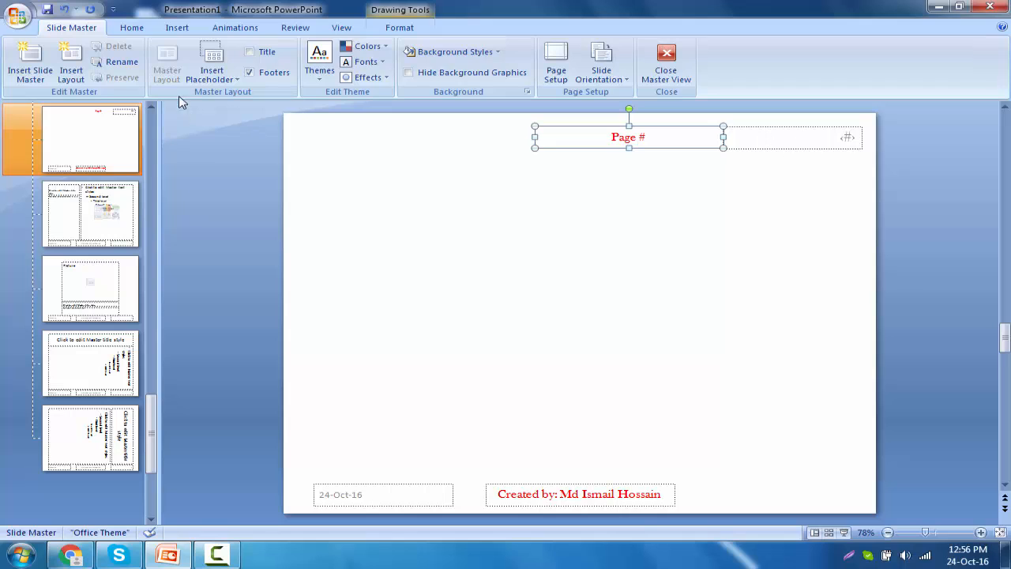
{"action": "left_click", "coordinate": [135, 30]}
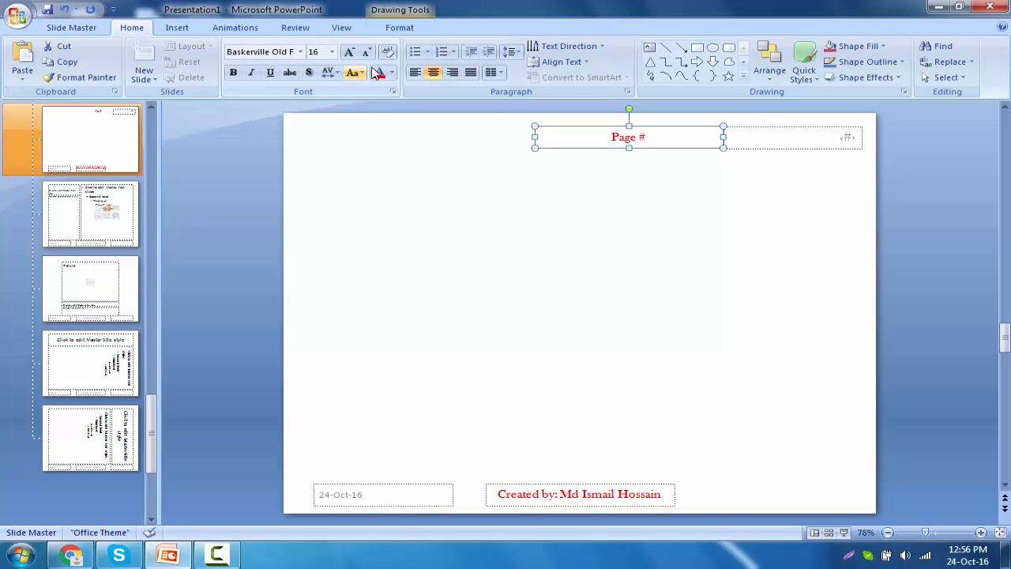
{"action": "left_click", "coordinate": [451, 73]}
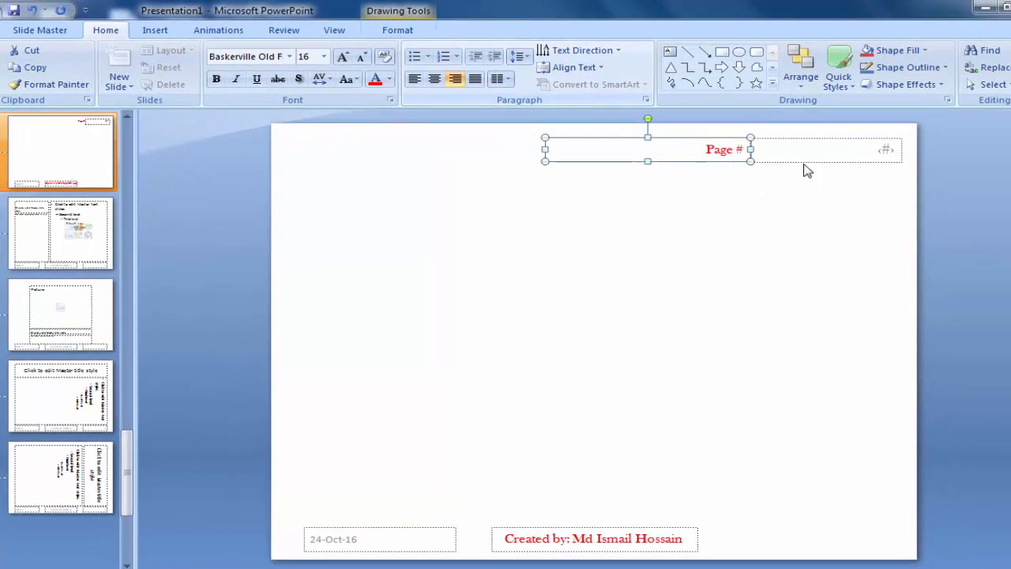
{"action": "left_click", "coordinate": [899, 194]}
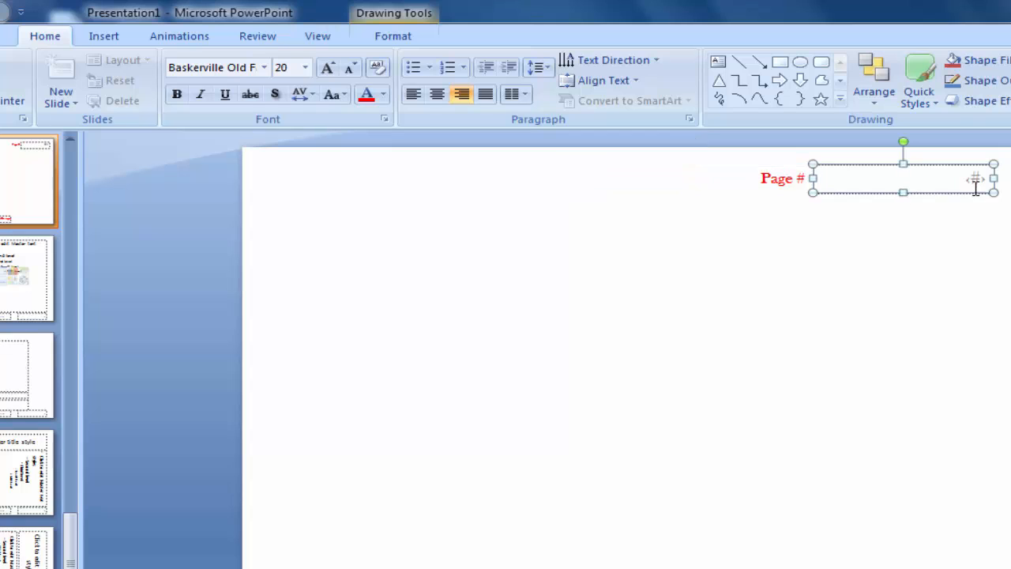
{"action": "left_click", "coordinate": [414, 95]}
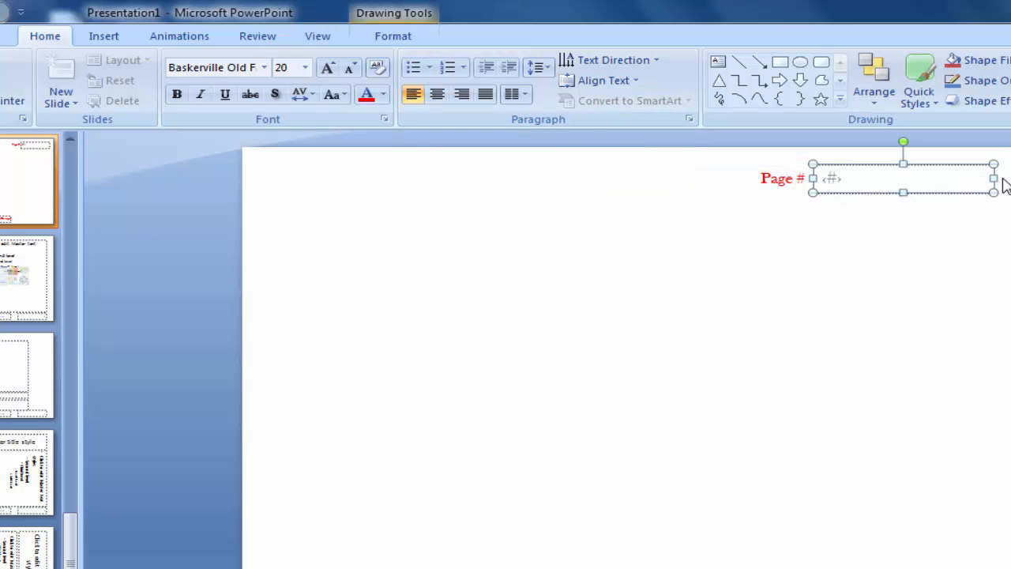
Narrow the slide number placeholder and the "Page #" box, placing them side by side in the slide's top-right corner
{"action": "left_click_drag", "start_coordinate": [993, 177], "coordinate": [977, 197]}
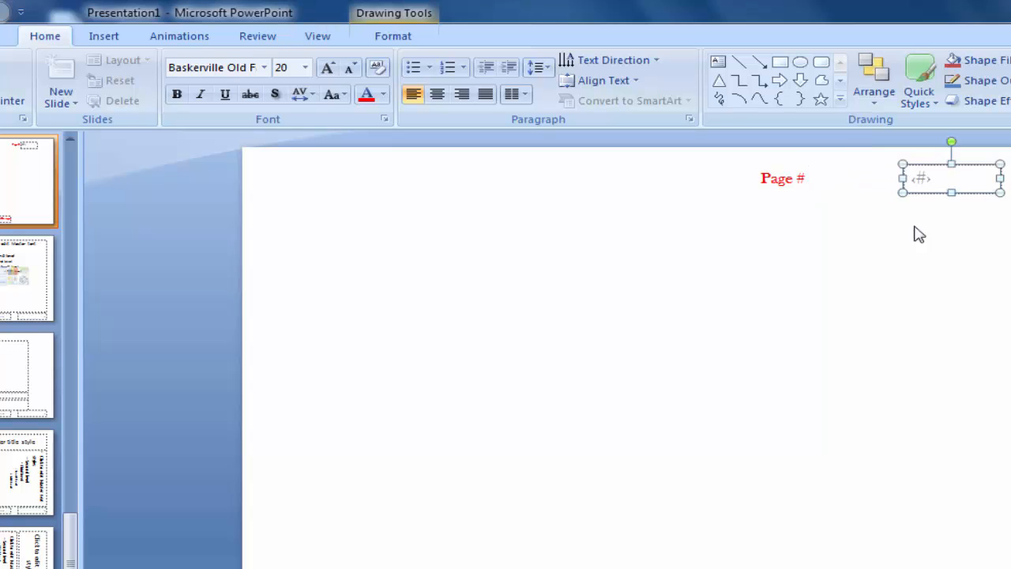
{"action": "left_click", "coordinate": [768, 180]}
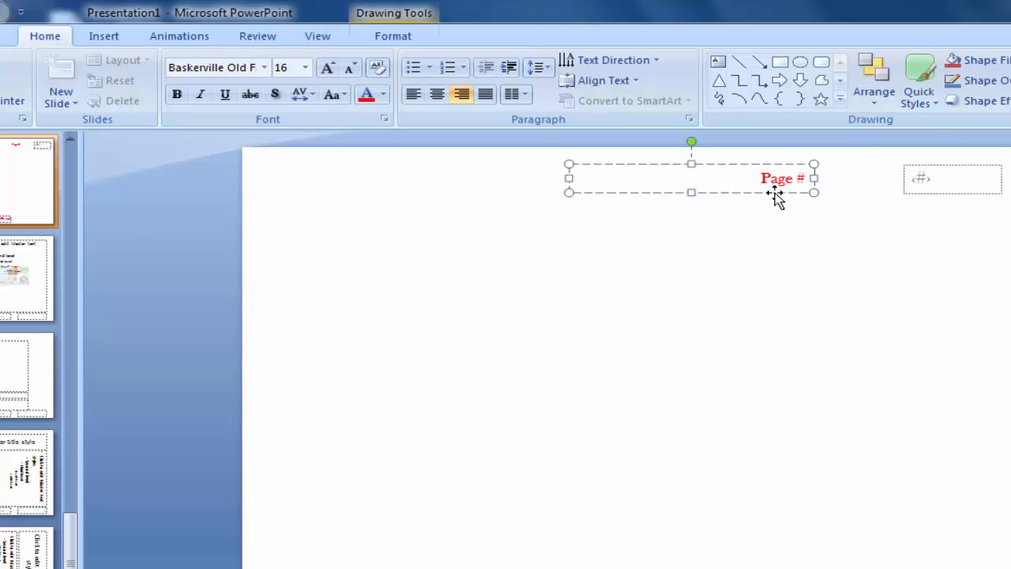
{"action": "left_click_drag", "start_coordinate": [775, 198], "coordinate": [866, 196]}
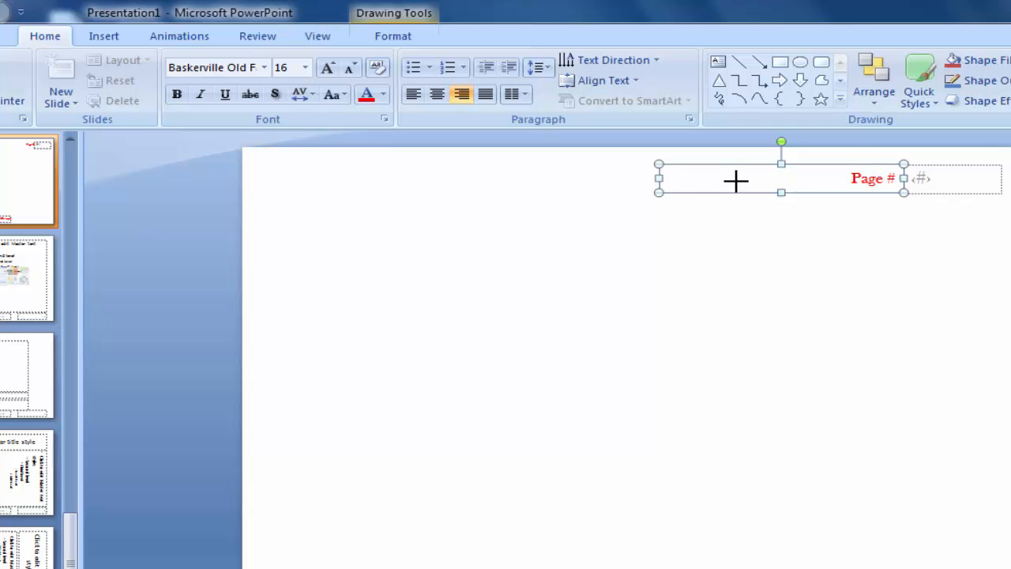
{"action": "left_click_drag", "start_coordinate": [735, 180], "coordinate": [821, 179]}
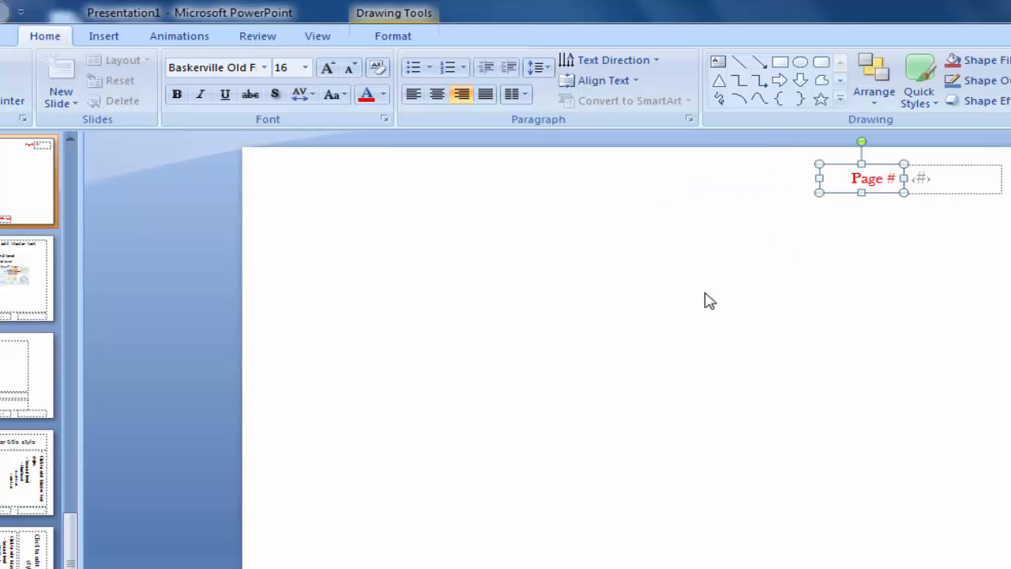
Exit the master view to show the "Page #" numbering on the presentation's slides
{"action": "left_click", "coordinate": [670, 270]}
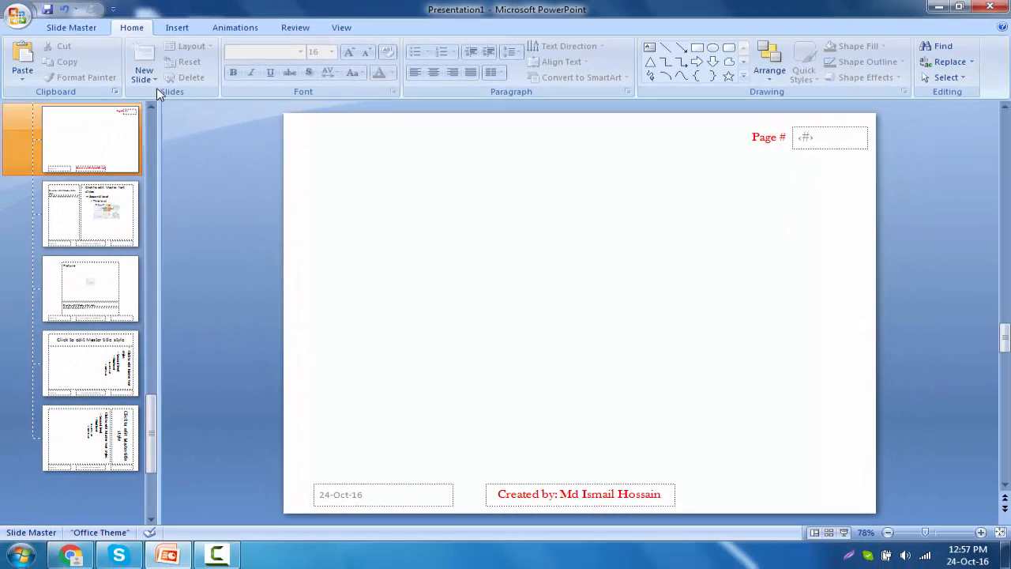
{"action": "left_click", "coordinate": [73, 27]}
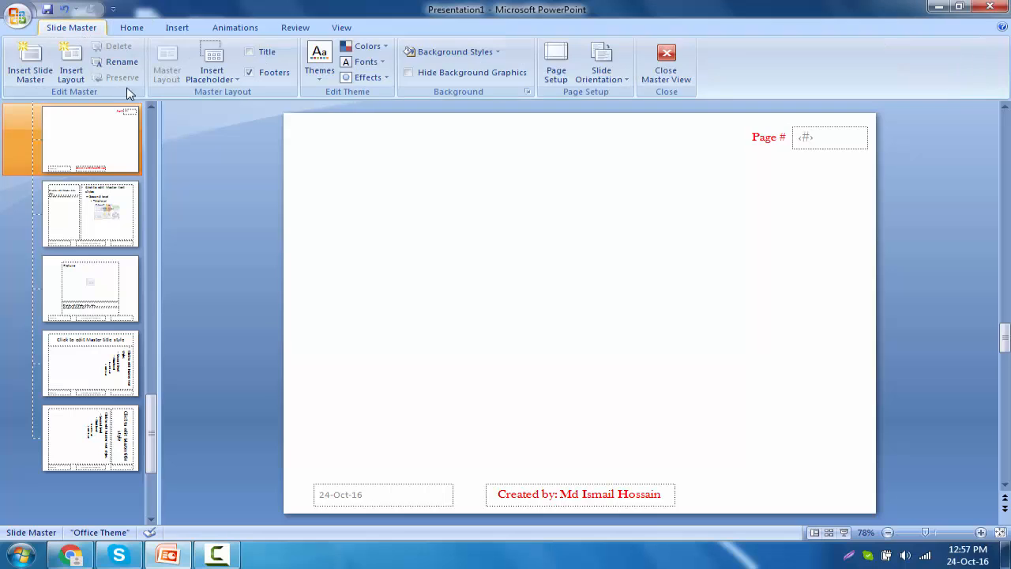
{"action": "left_click", "coordinate": [668, 59]}
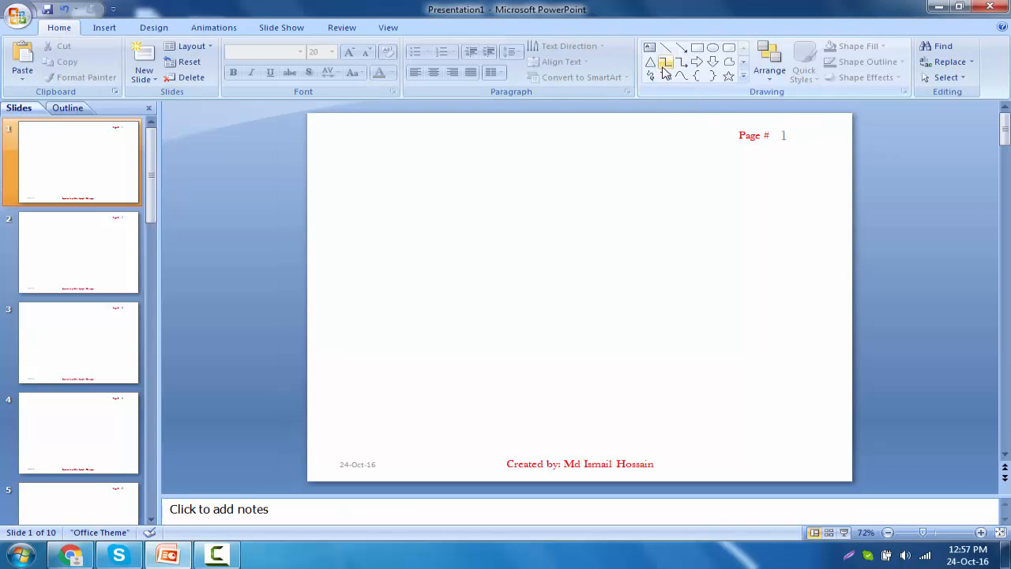